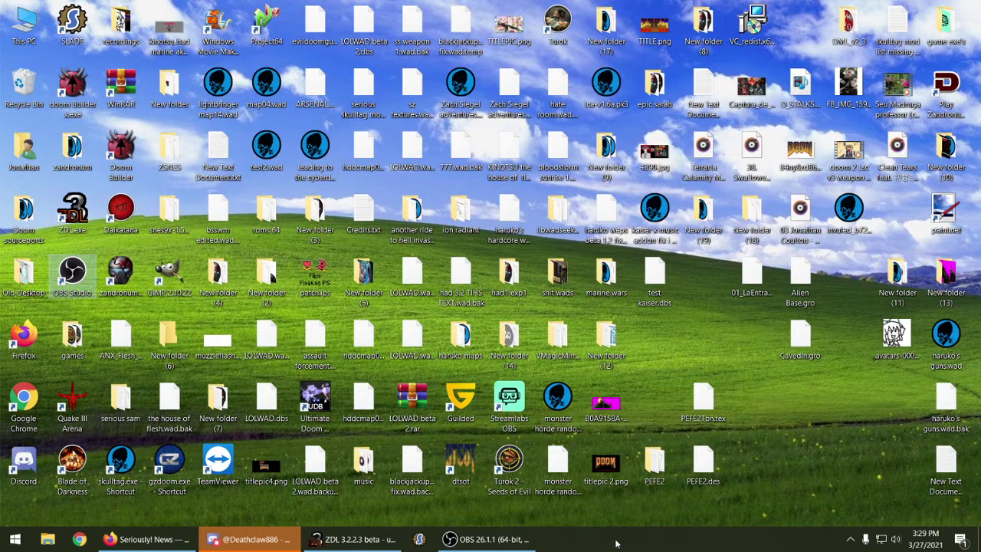
Browse from This PC to Storage (E:) > Program Files (x86) > Croteam > Serious Sam
left_click(520, 539)
left_click(519, 542)
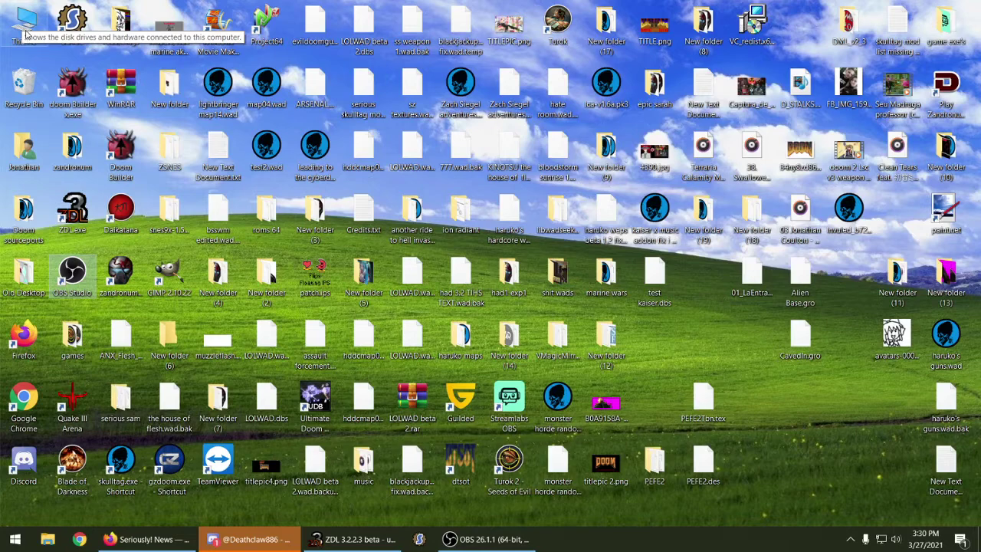
double_click(26, 23)
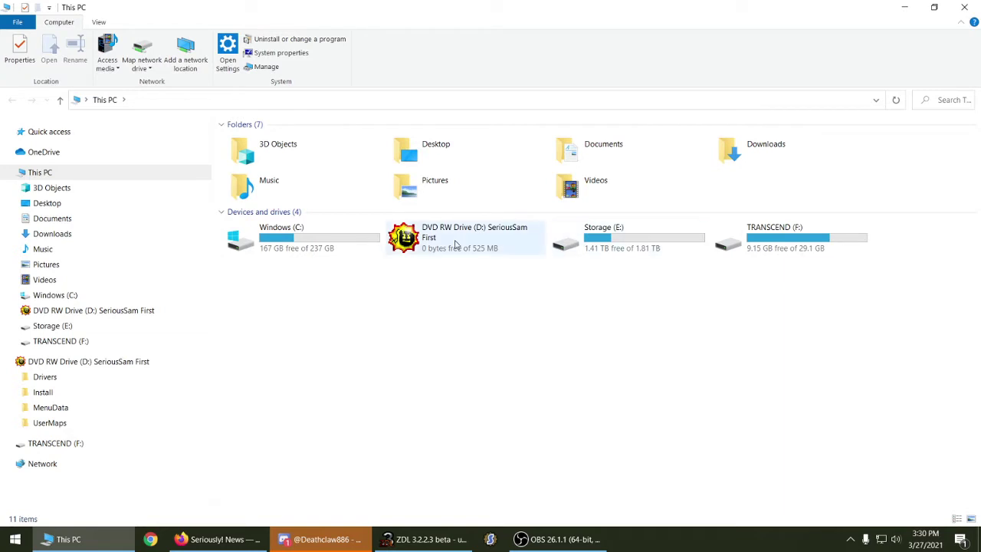
double_click(588, 244)
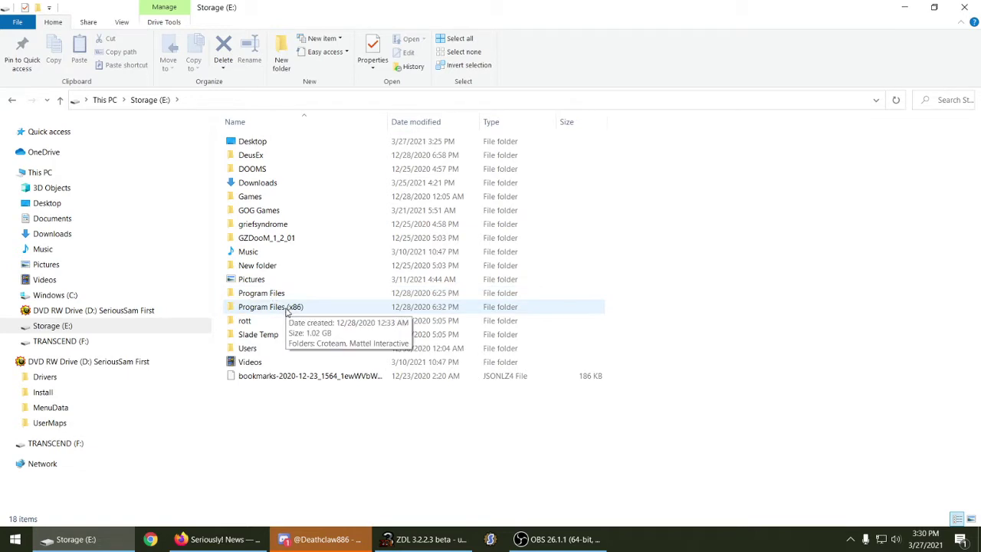
double_click(287, 310)
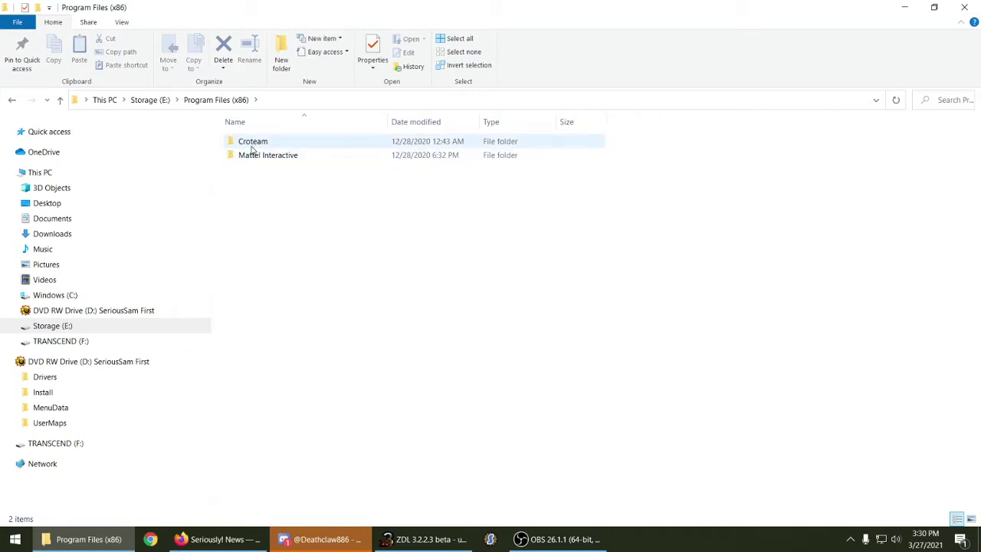
double_click(251, 145)
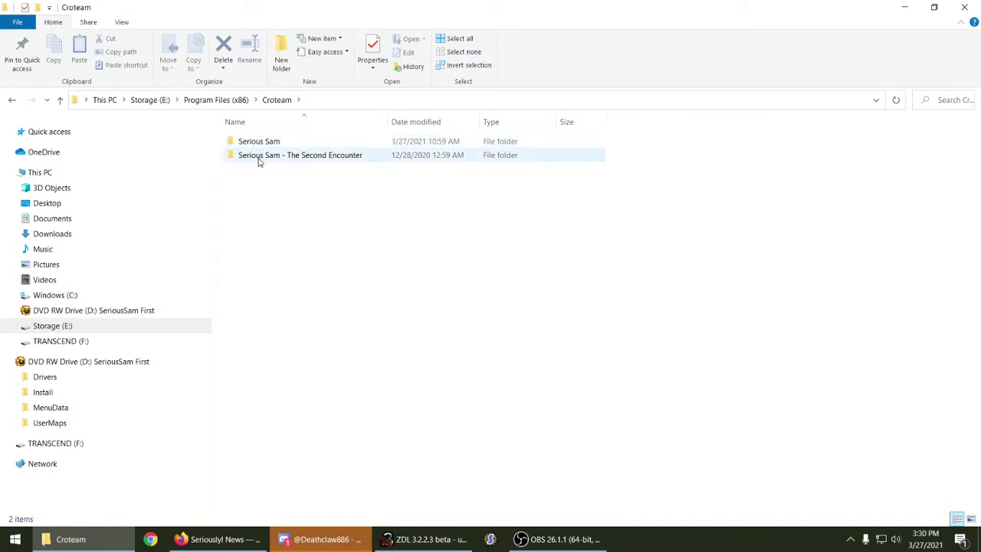
double_click(268, 144)
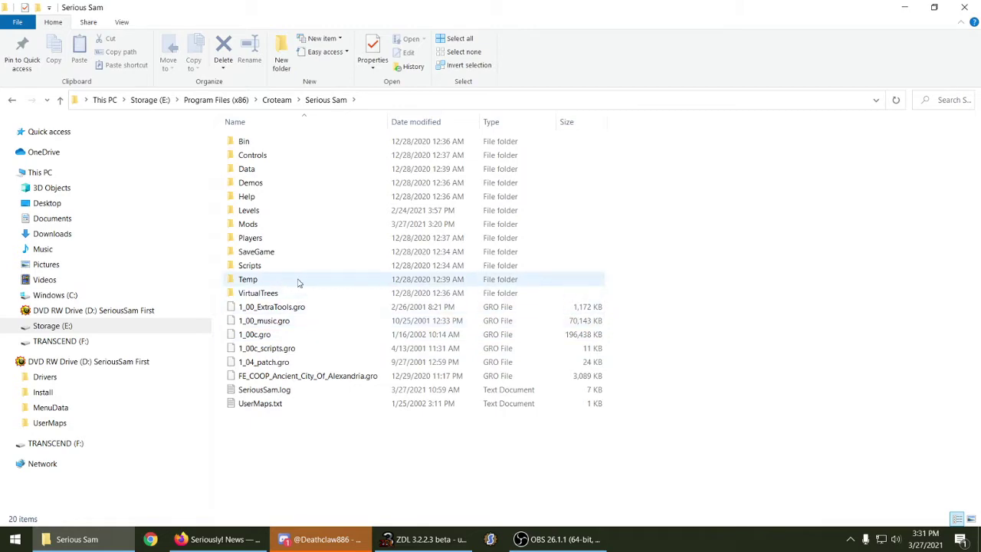
Look through the Levels and Deathmatch folders, then return to the Serious Sam folder
double_click(254, 210)
scroll(317, 257, "down", 5)
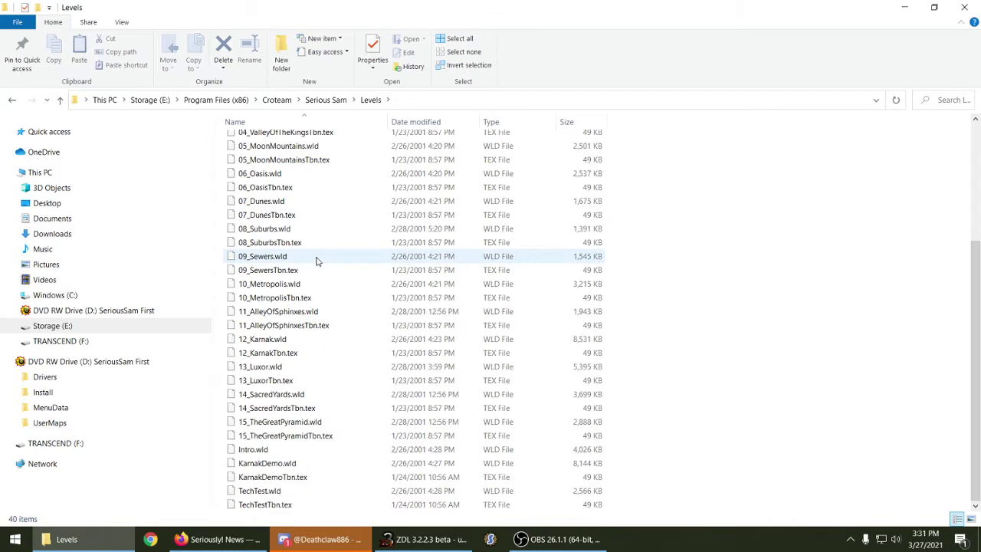
scroll(317, 260, "up", 5)
left_click(268, 143)
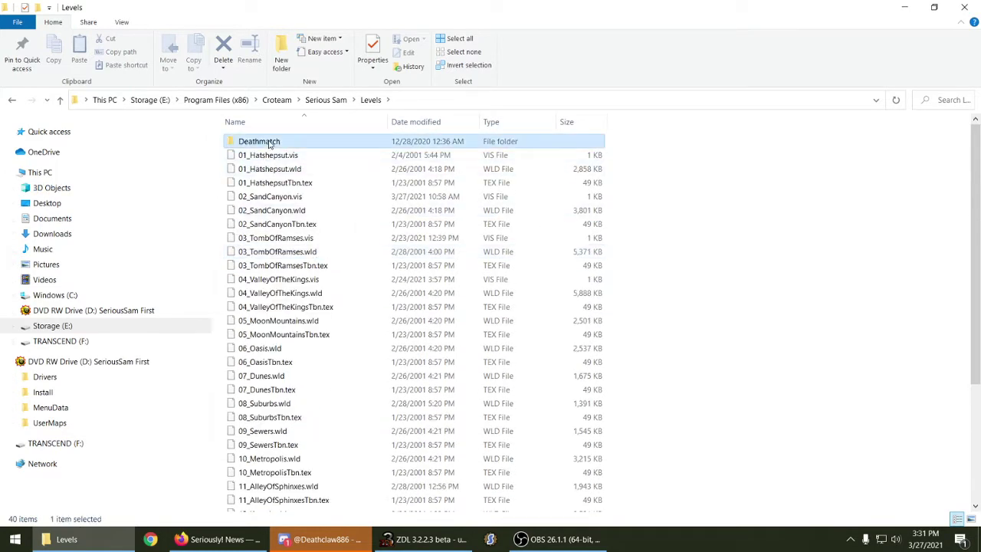
double_click(268, 142)
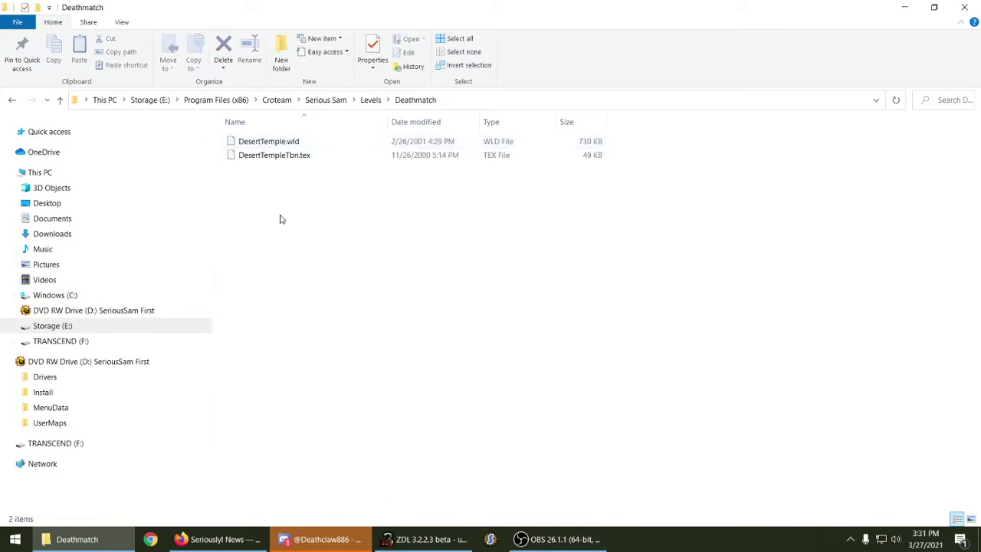
left_click(12, 101)
left_click(11, 101)
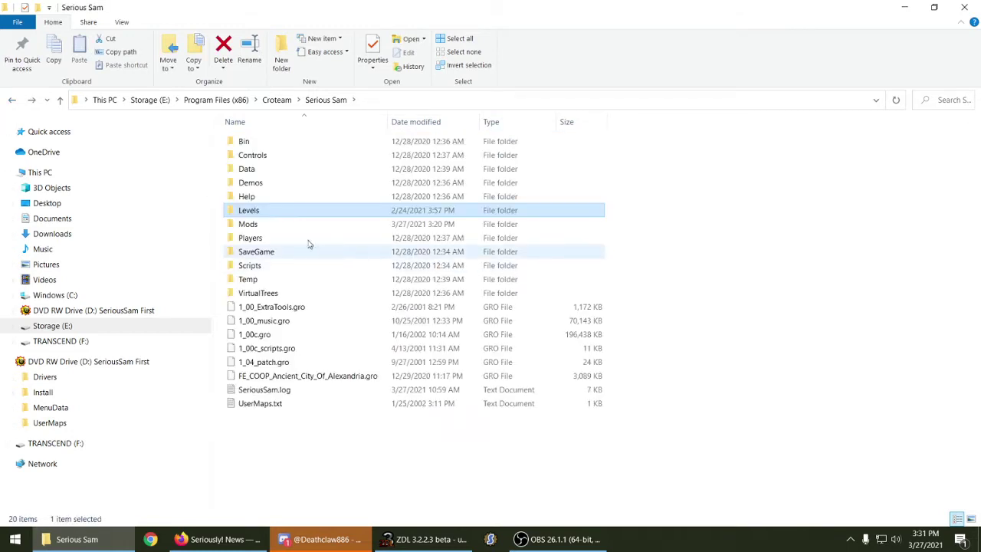
mouse_move(255, 212)
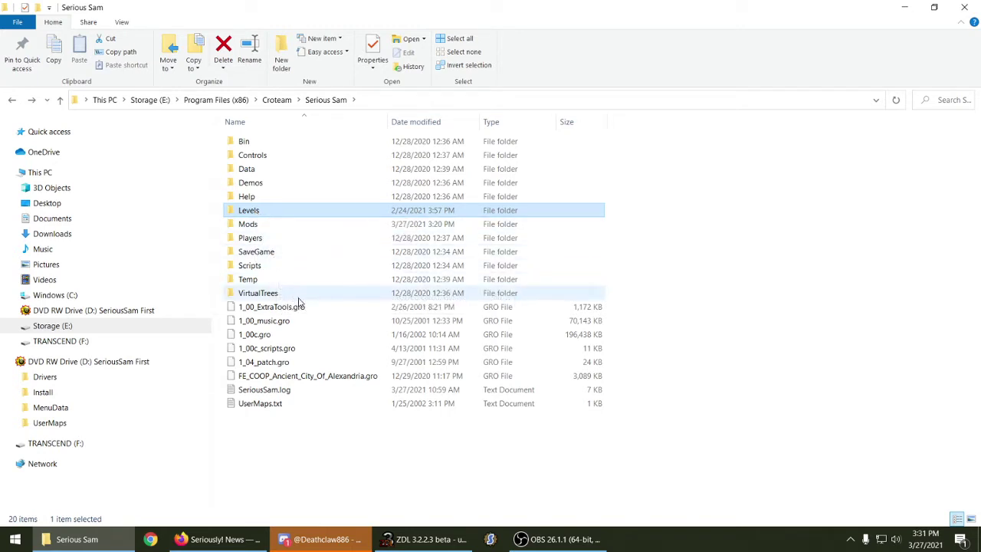
Drag 01_LaEntradaDeDios.GRO from the desktop into the Serious Sam folder
left_click(979, 542)
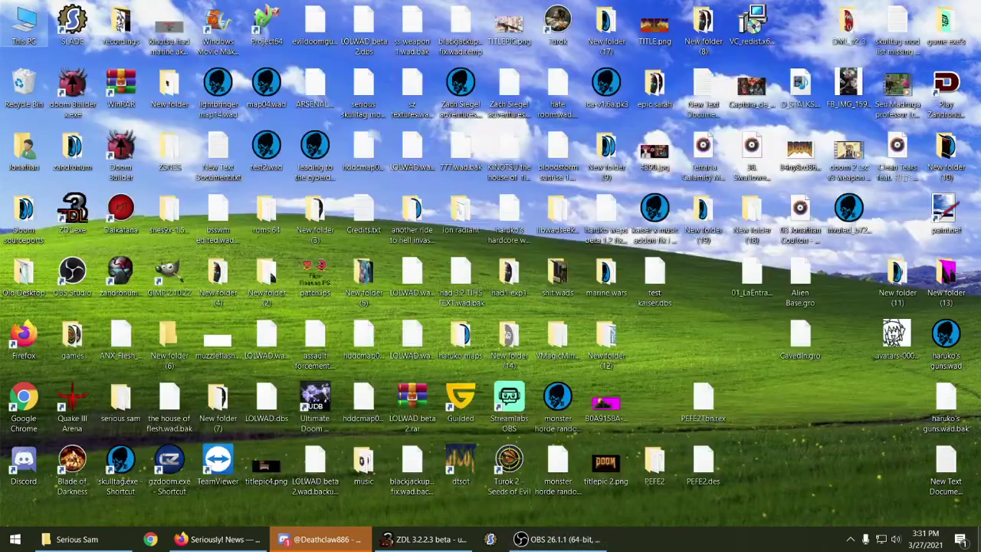
left_click(755, 288)
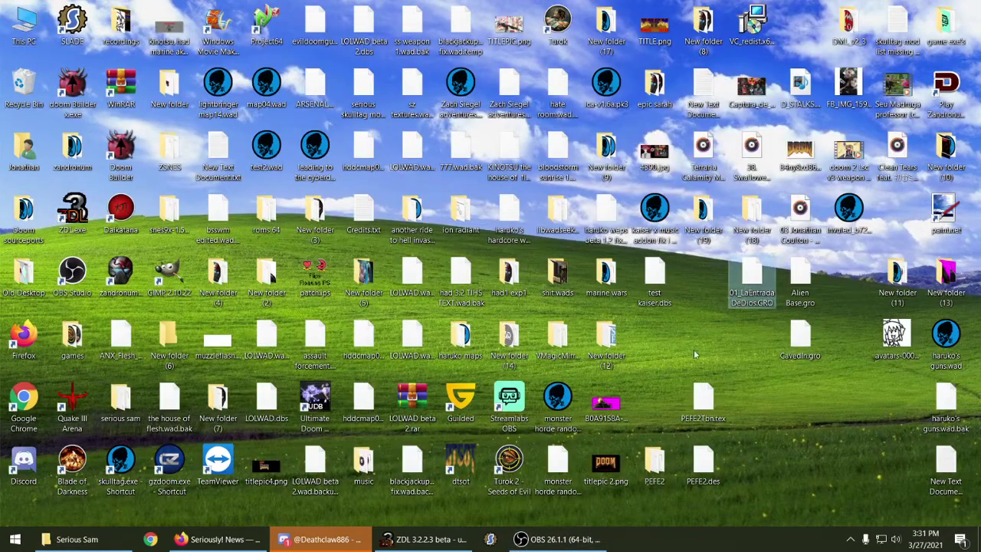
mouse_move(747, 285)
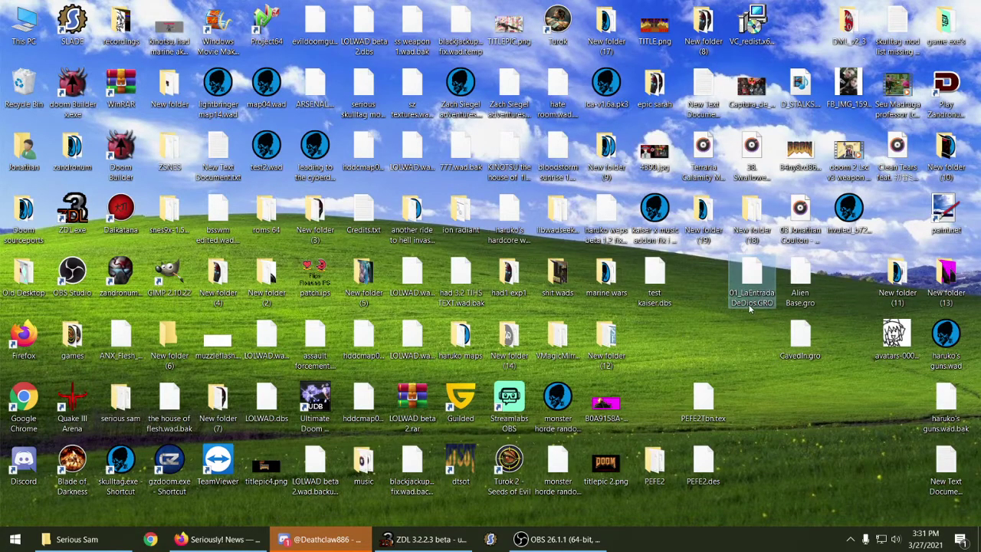
mouse_move(746, 307)
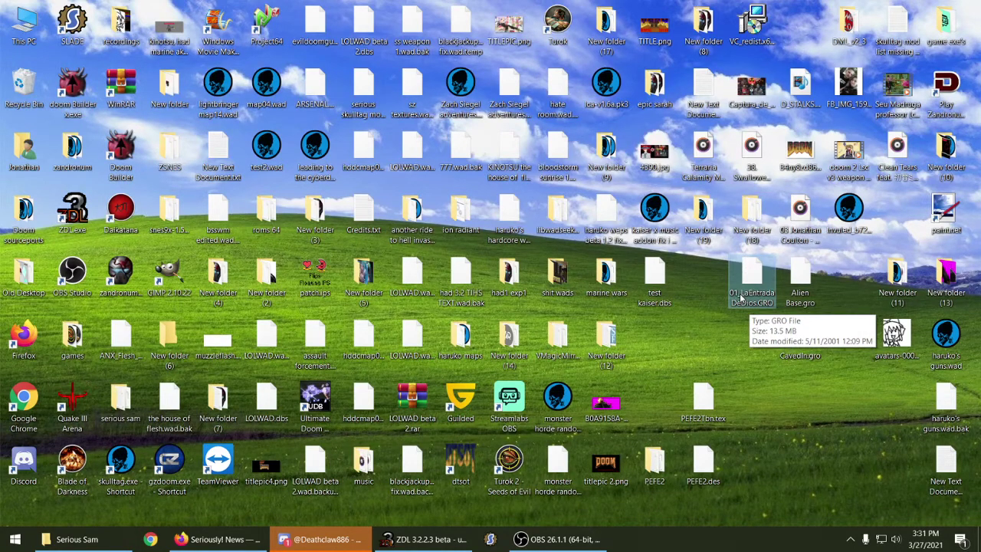
mouse_move(747, 282)
left_mouse_down()
mouse_move(711, 314)
mouse_move(712, 391)
mouse_move(638, 479)
mouse_move(84, 540)
mouse_move(230, 451)
mouse_move(273, 447)
left_mouse_up()
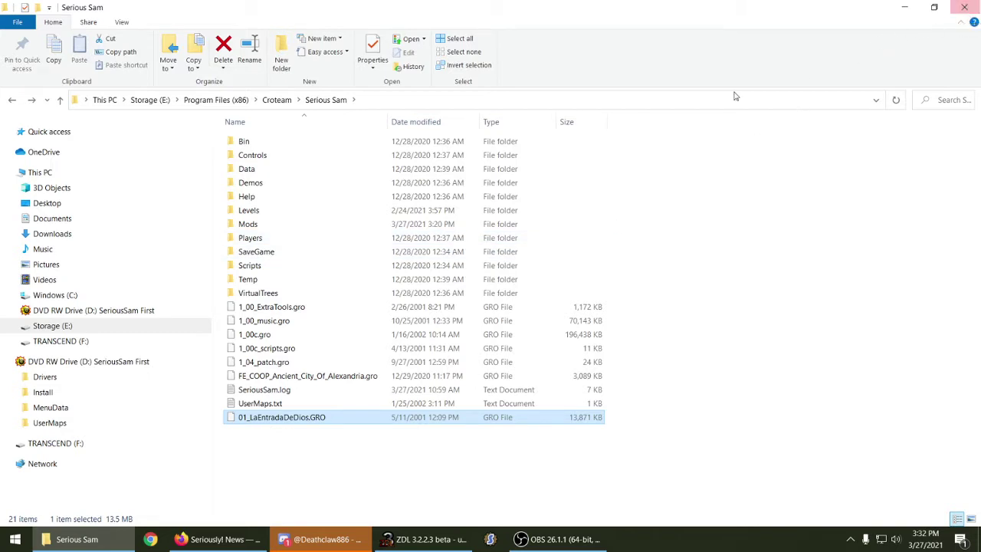
Launch SeriousSam.exe from the Bin folder
left_click(276, 143)
double_click(276, 143)
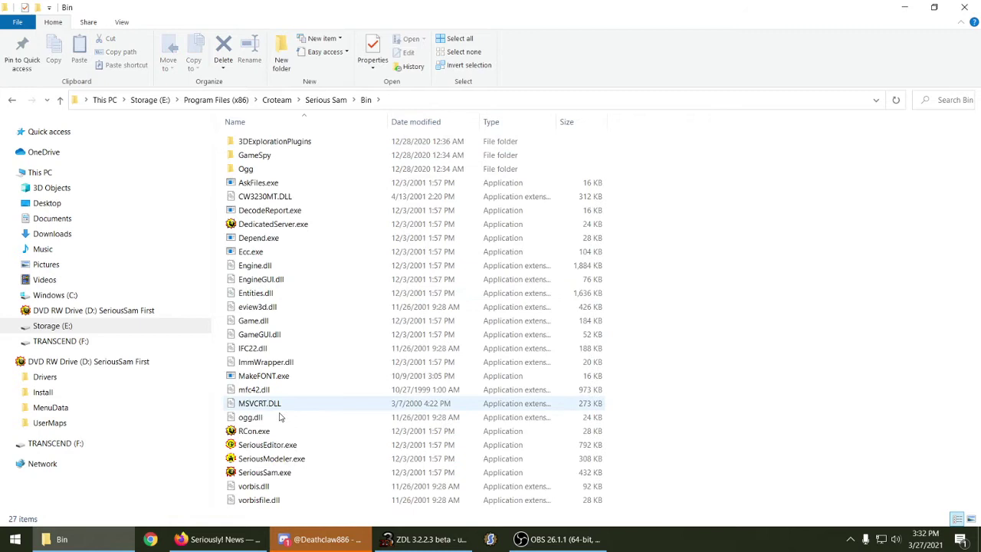
double_click(264, 473)
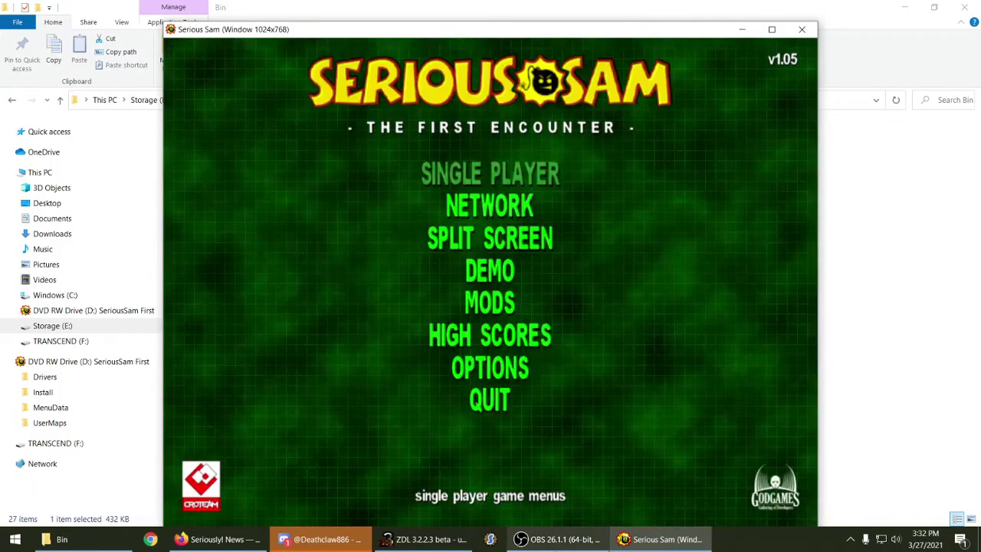
Start the custom level 01_LaEntradaDeDios on Tourist difficulty from Single Player
left_click(547, 541)
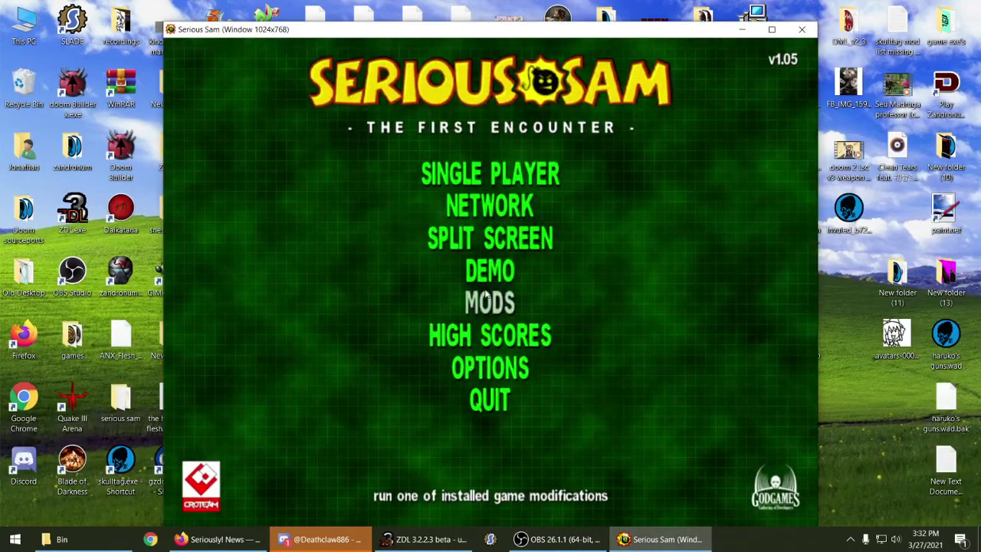
left_click(473, 177)
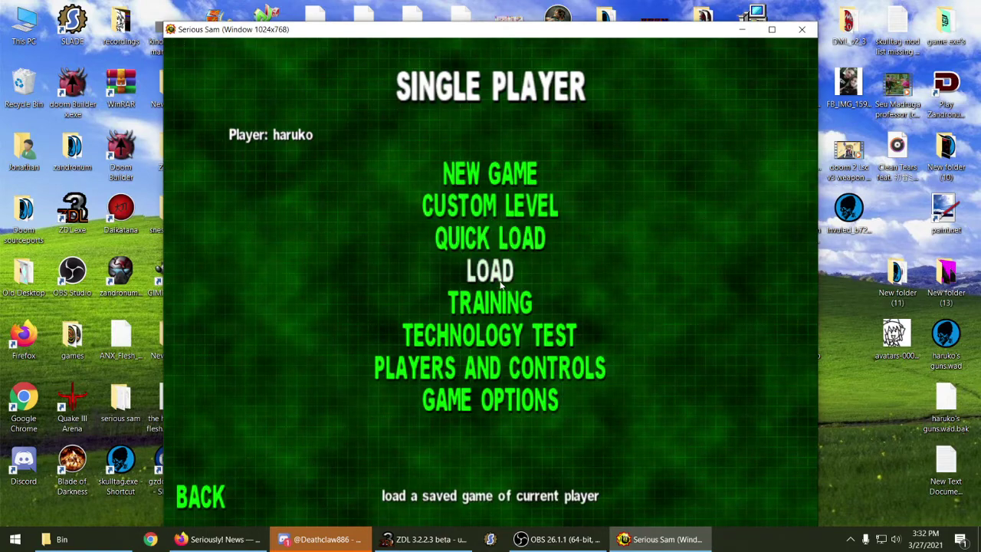
left_click(479, 207)
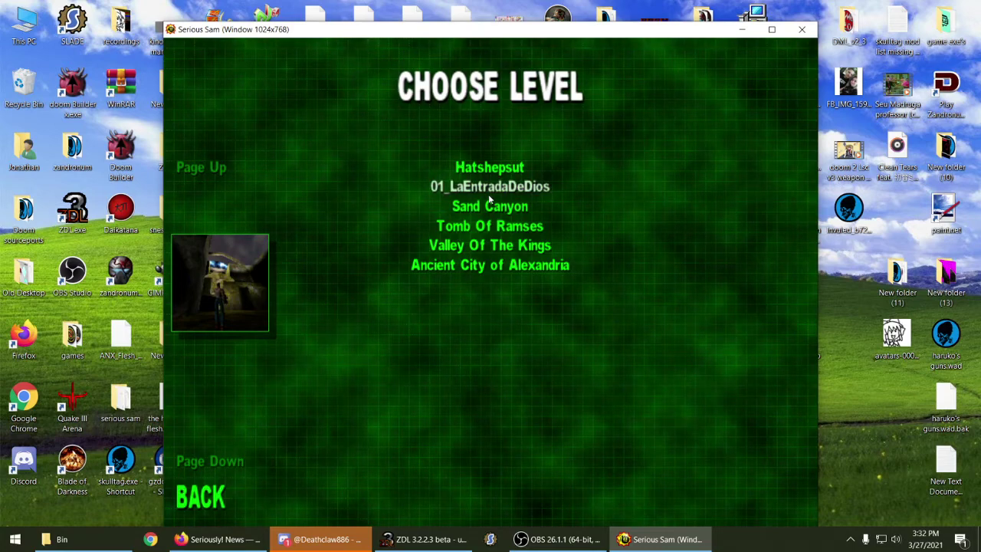
left_click(489, 185)
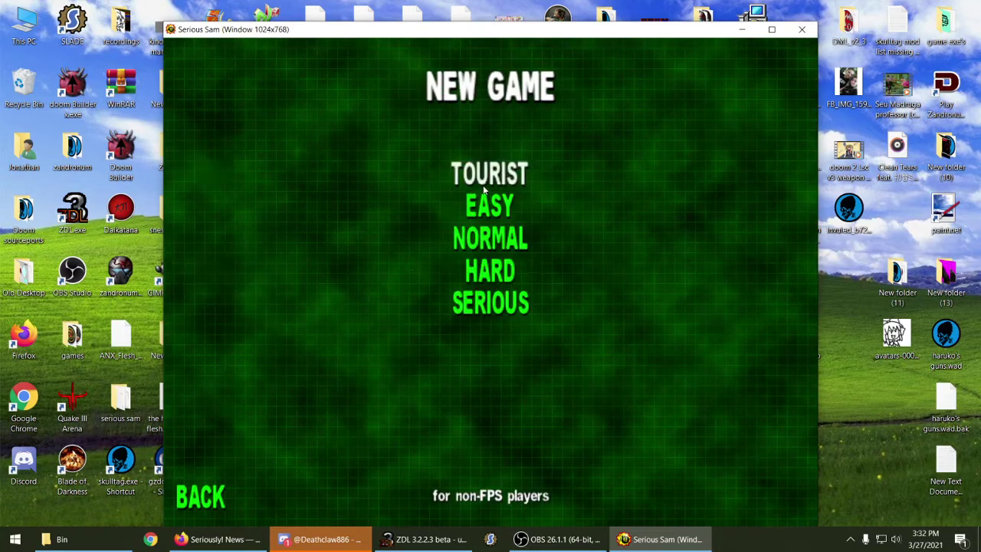
left_click(484, 176)
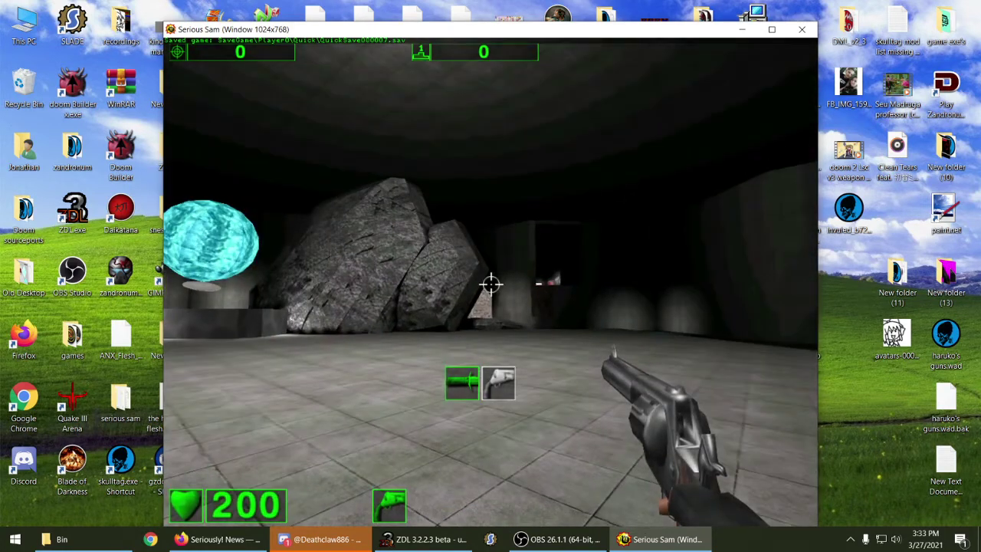
Quit the game from the in-game menu and confirm
key("Escape")
left_click(485, 443)
left_click(465, 314)
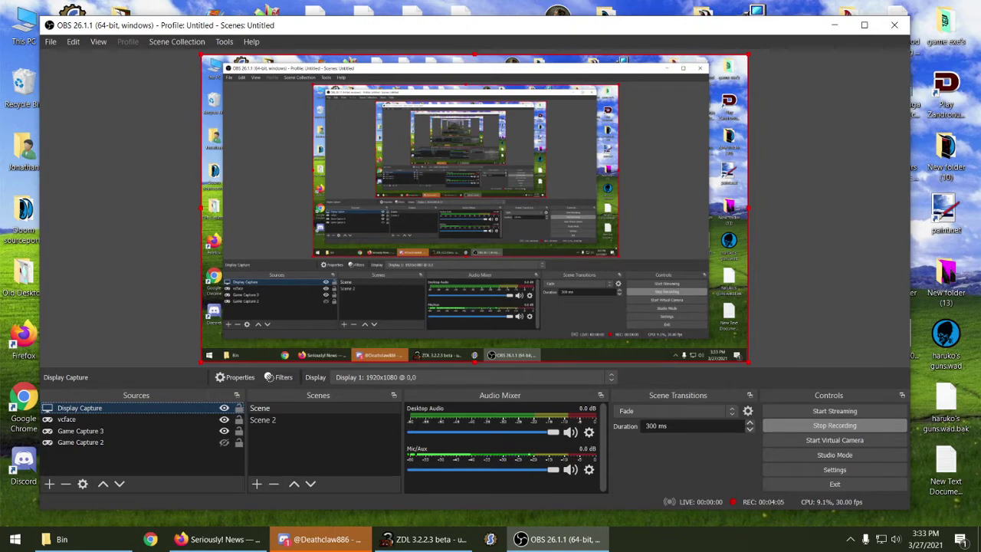
Open Storage (E:) > Program Files (x86) > Croteam > Serious Sam - The Second Encounter
left_click(970, 541)
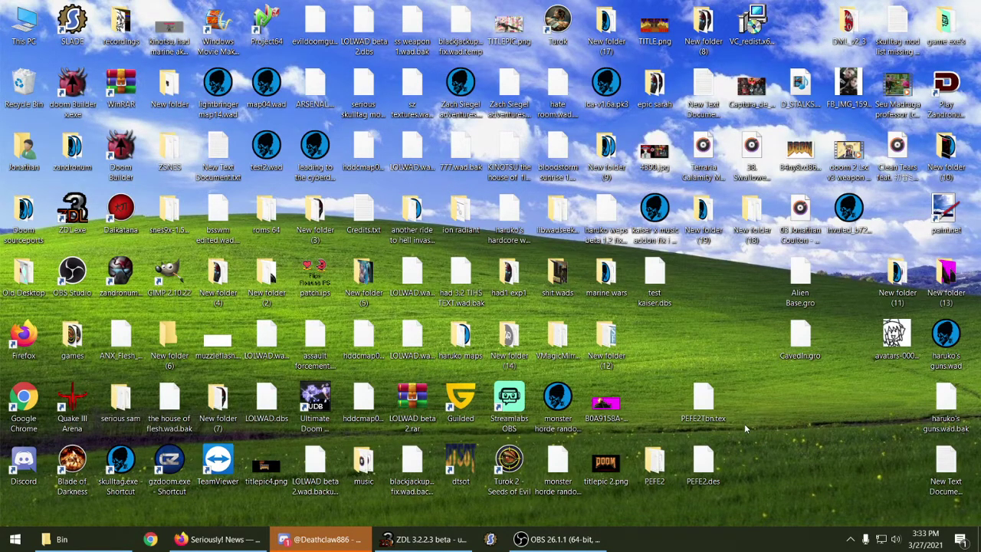
double_click(40, 36)
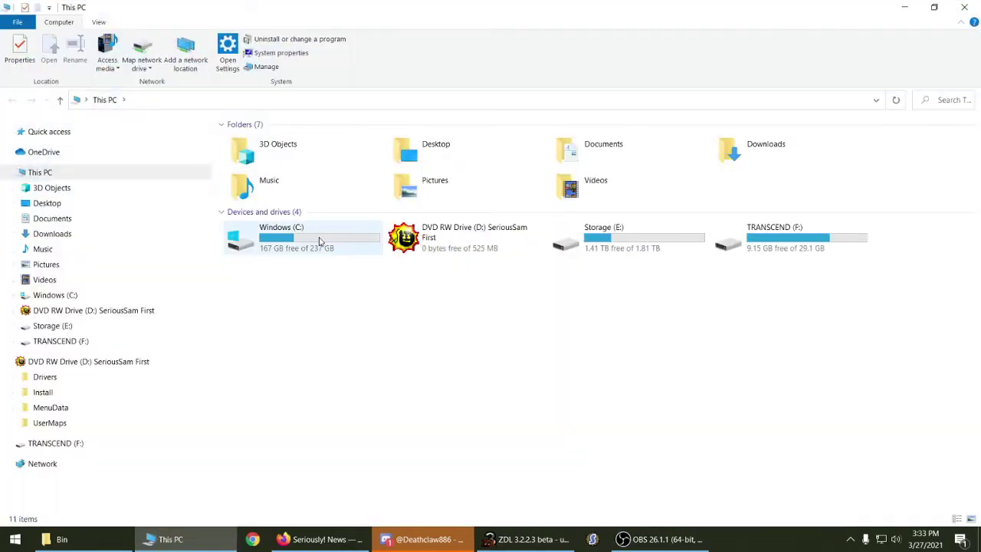
double_click(606, 246)
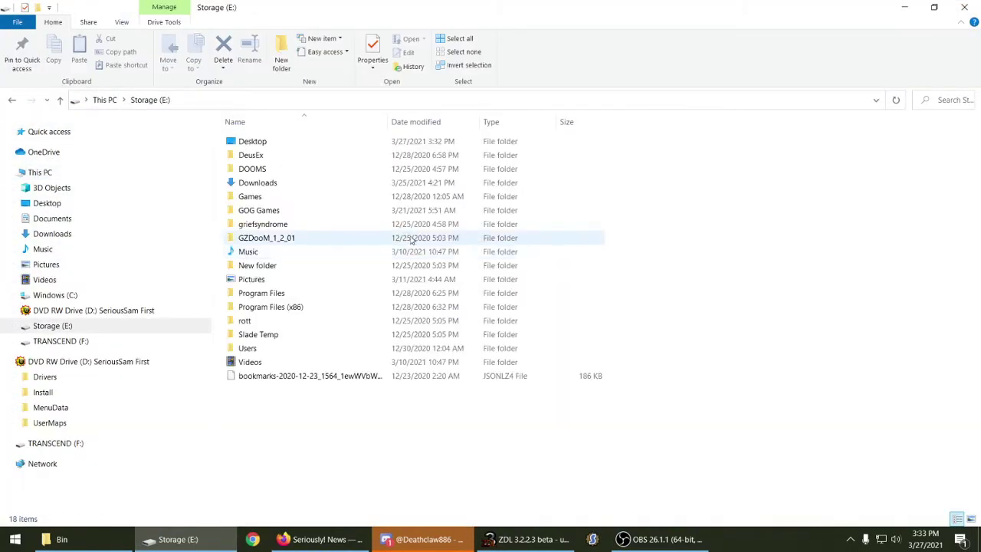
double_click(279, 307)
double_click(280, 144)
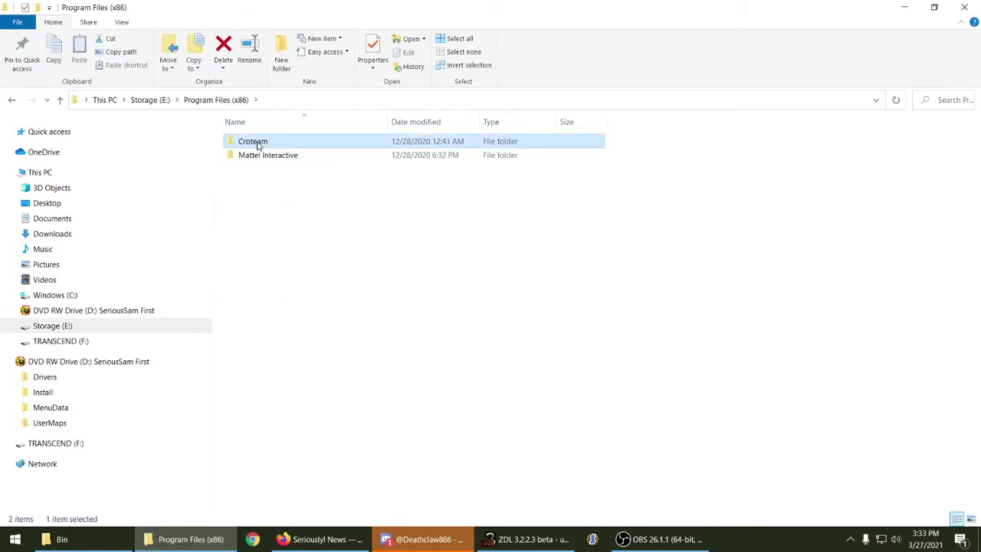
left_click(282, 161)
double_click(282, 157)
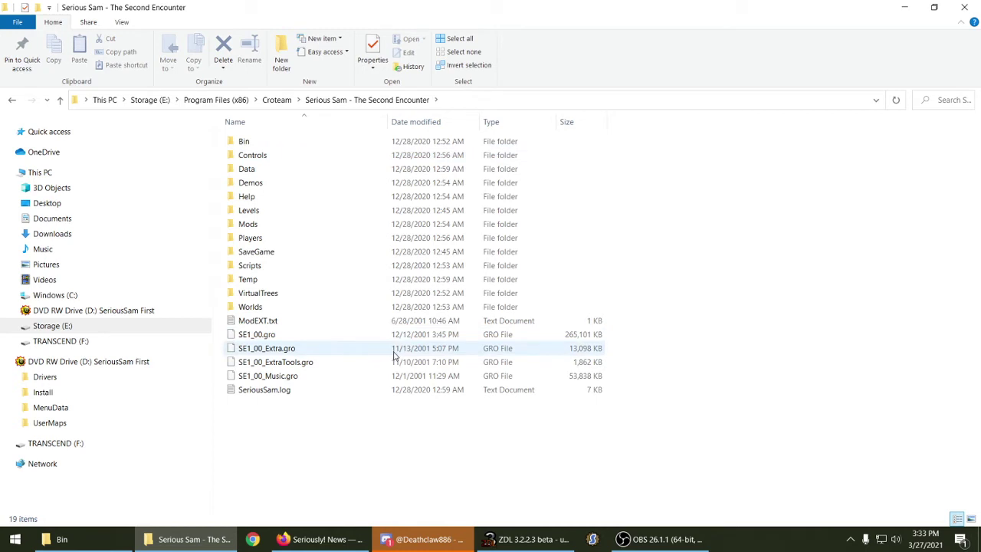
Drag Alien Base.gro into the game folder, check Levels, then close the window
mouse_move(393, 351)
left_mouse_down()
mouse_move(837, 409)
mouse_move(801, 329)
mouse_move(703, 525)
mouse_move(199, 536)
mouse_move(257, 475)
mouse_move(268, 447)
left_mouse_up()
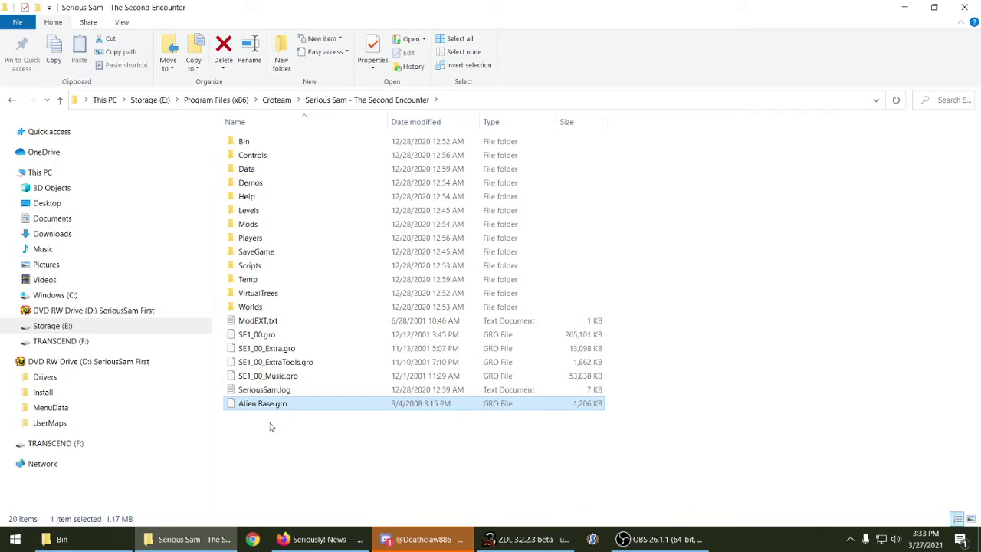
double_click(260, 211)
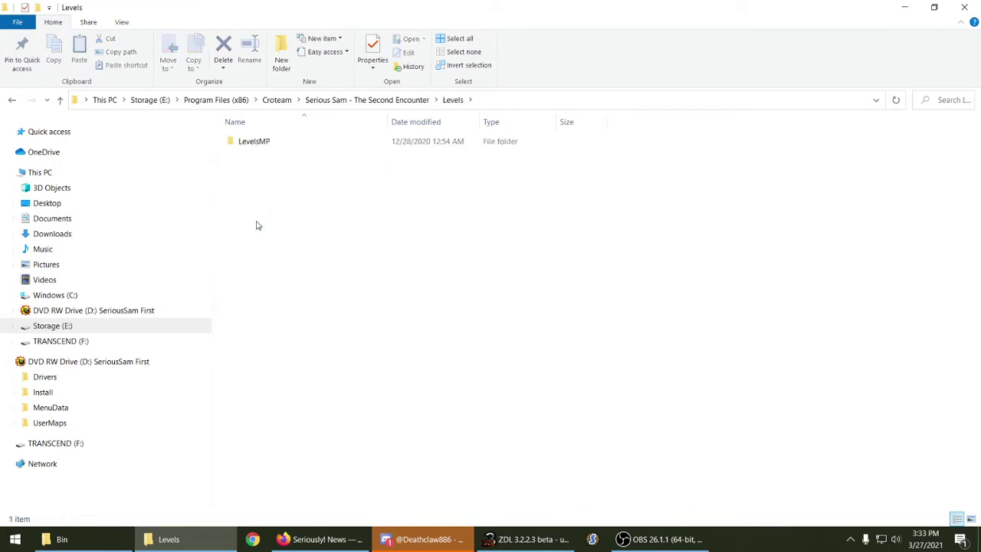
left_click(12, 100)
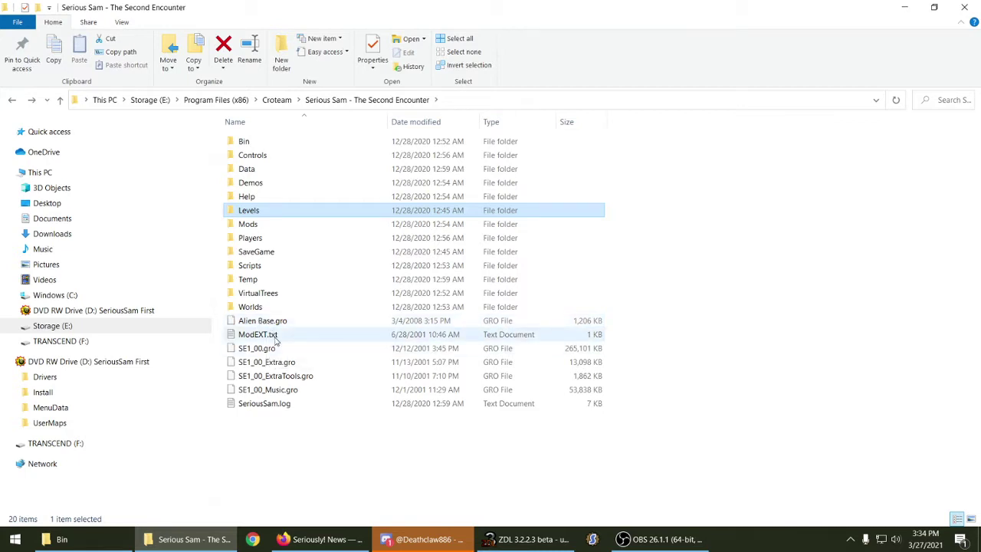
left_click(968, 7)
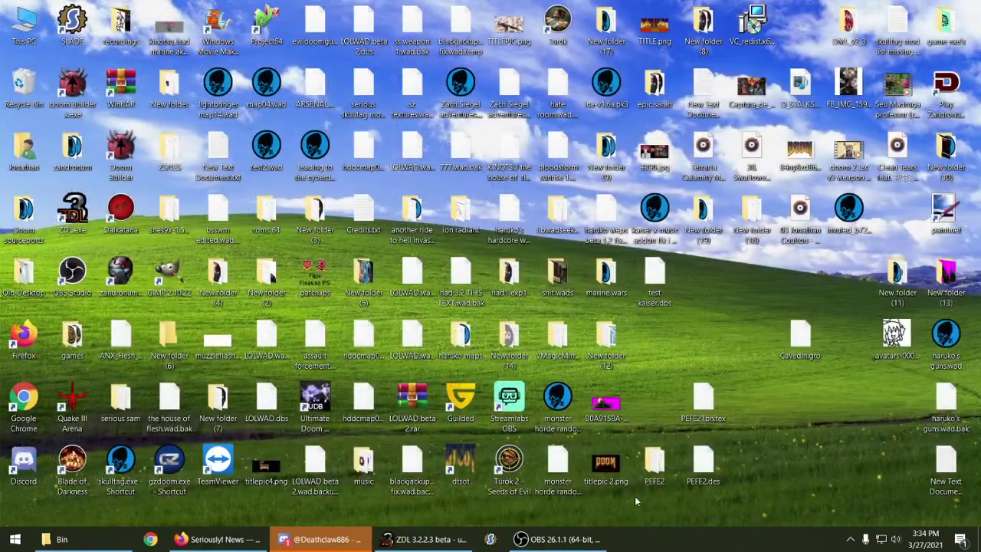
Open the Sam 2 game folder under Old Desktop > serious sam 2
left_click(552, 539)
left_click(551, 539)
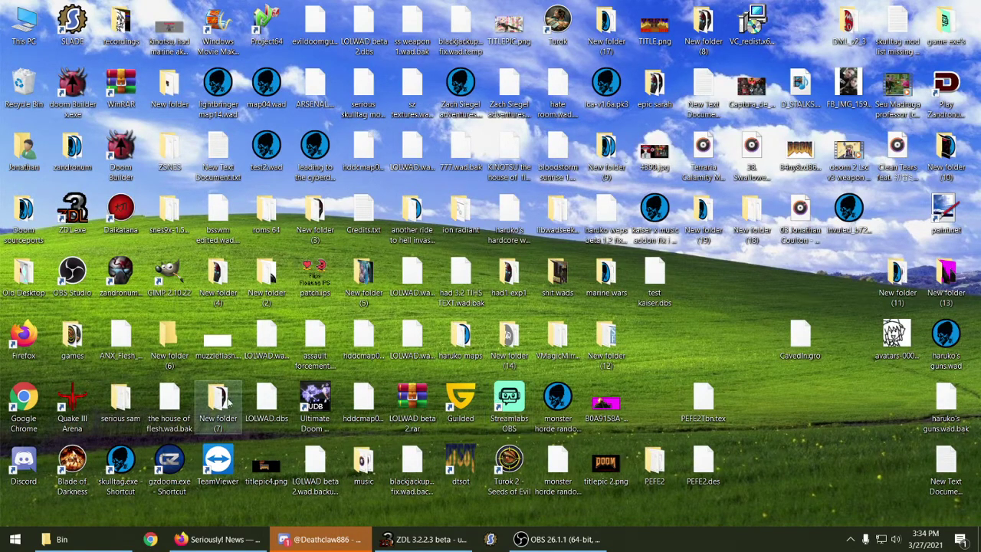
double_click(13, 281)
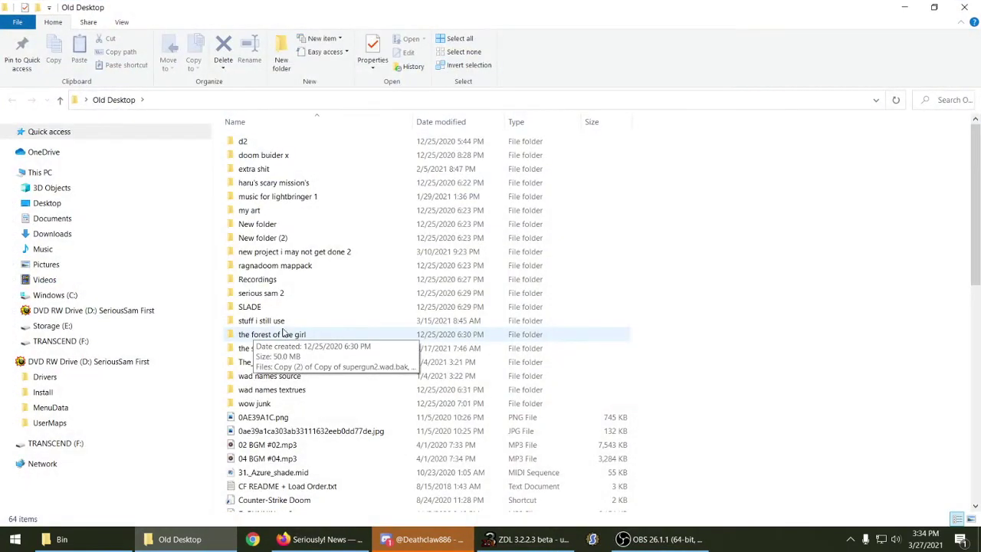
double_click(276, 295)
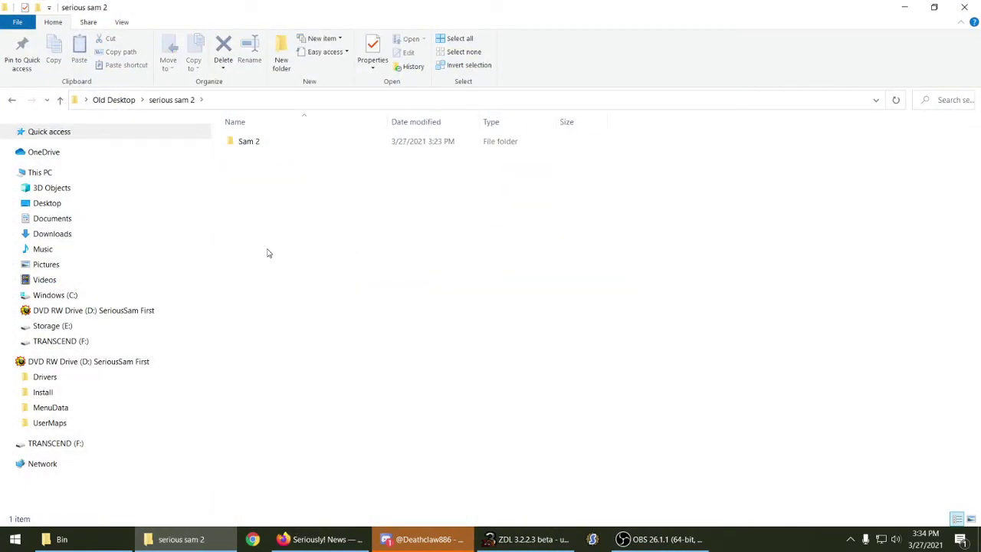
double_click(250, 144)
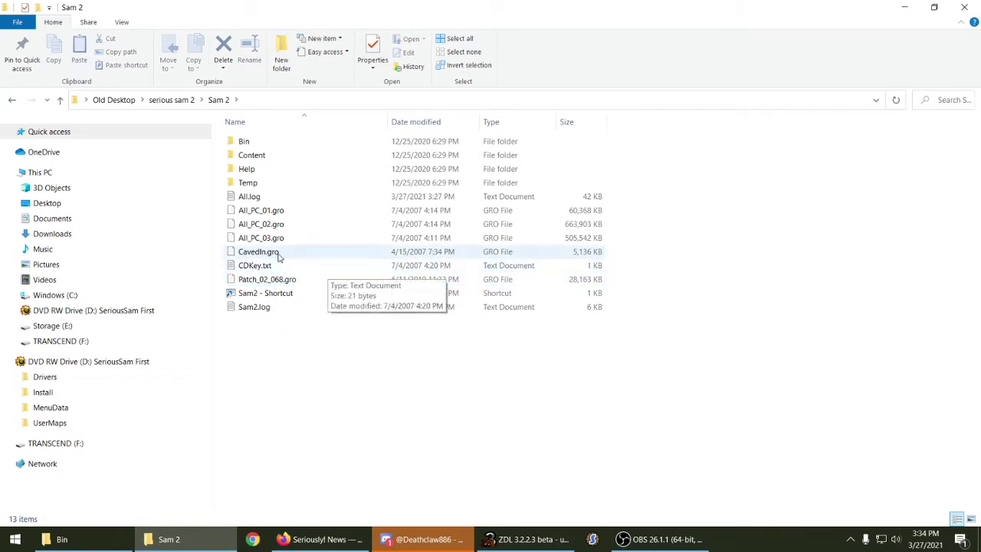
Drag CavedIn.gro from the desktop into Sam 2, keep the existing copy, and open Bin
key("super+d")
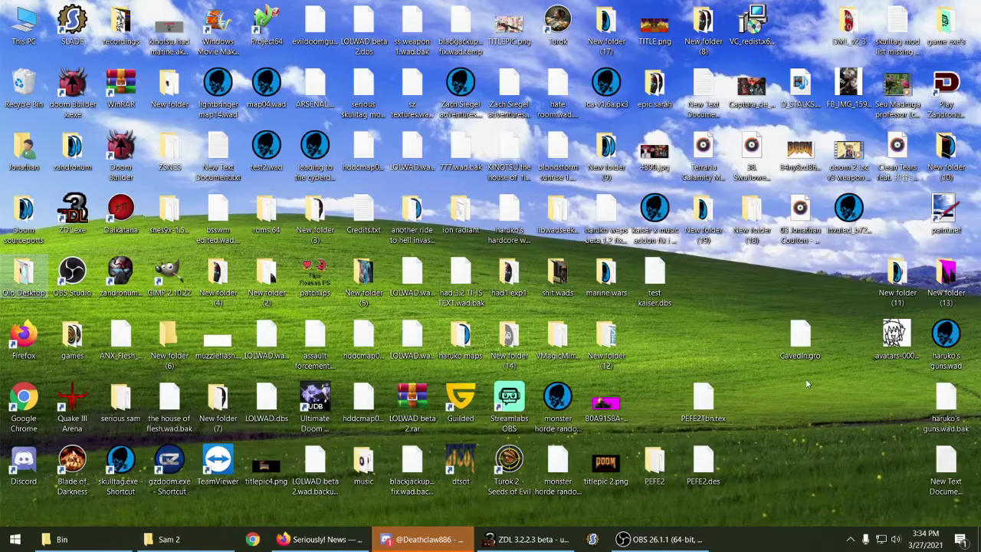
mouse_move(805, 353)
left_mouse_down()
mouse_move(776, 388)
mouse_move(793, 392)
left_mouse_up()
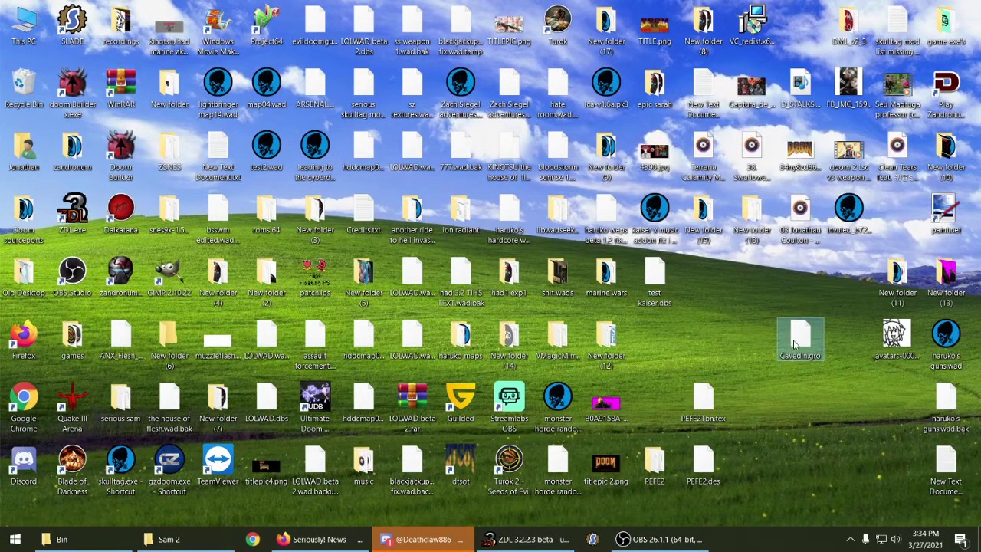
mouse_move(794, 345)
left_mouse_down()
mouse_move(655, 479)
mouse_move(391, 537)
mouse_move(178, 548)
mouse_move(310, 392)
mouse_move(305, 406)
left_mouse_up()
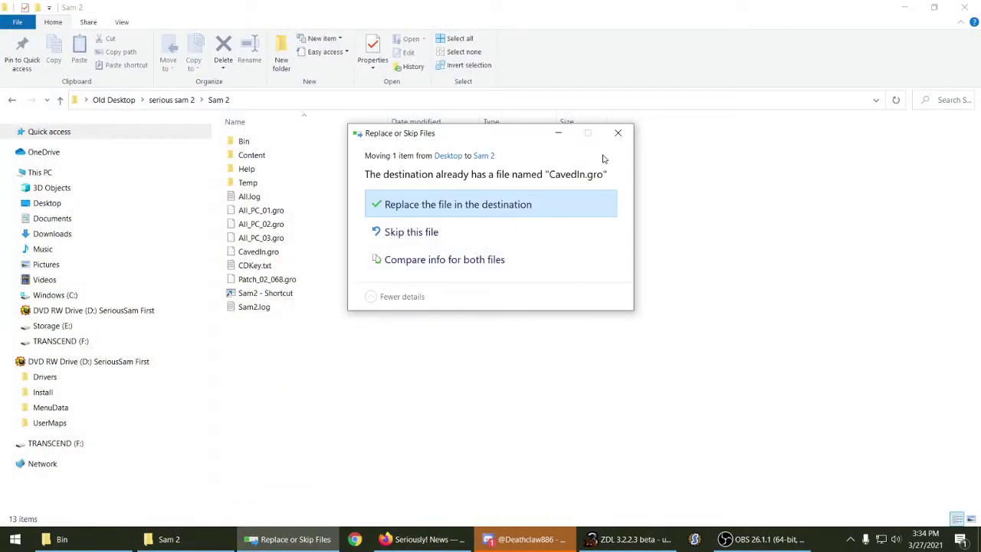
left_click(617, 135)
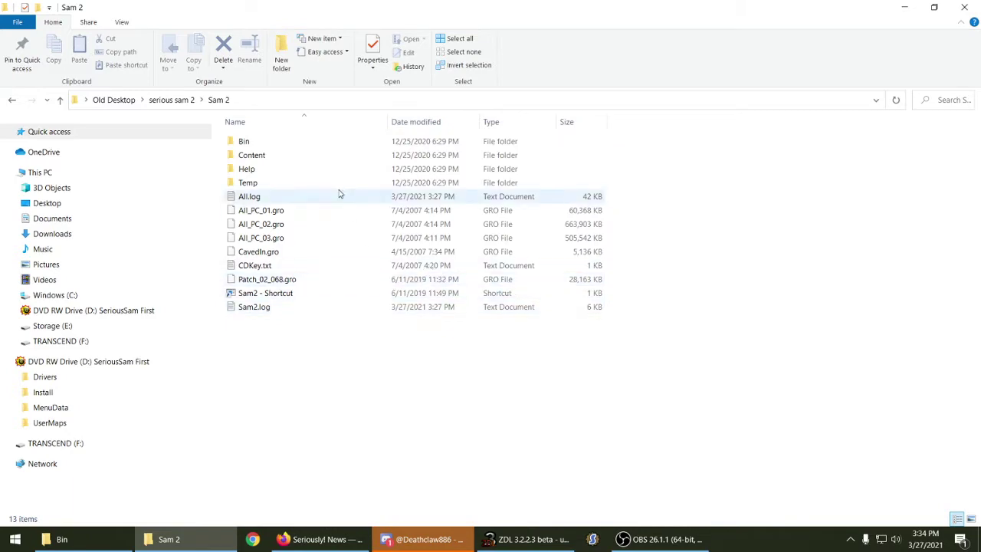
double_click(244, 142)
scroll(284, 202, "down", 5)
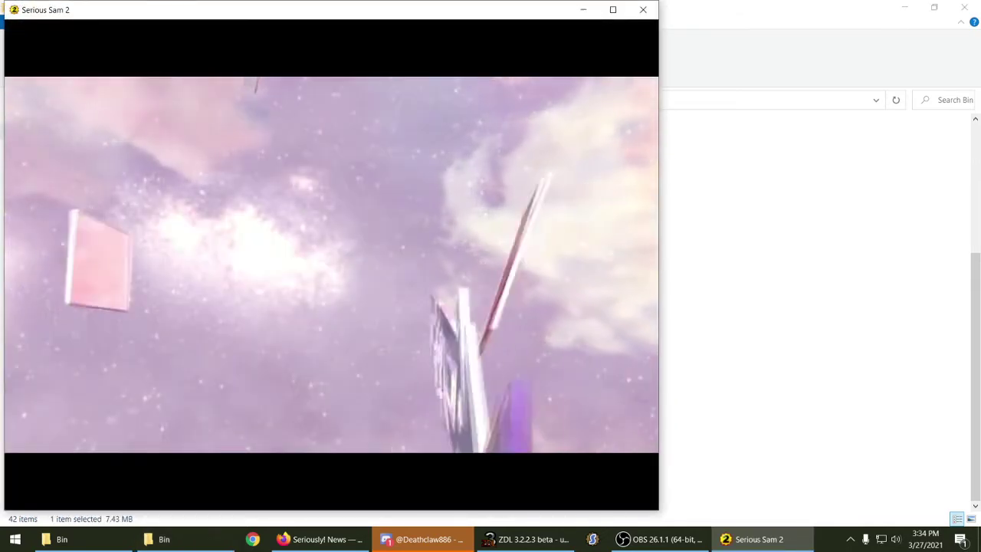
Start the custom Caved In level on Easy with the first player profile
key("Escape")
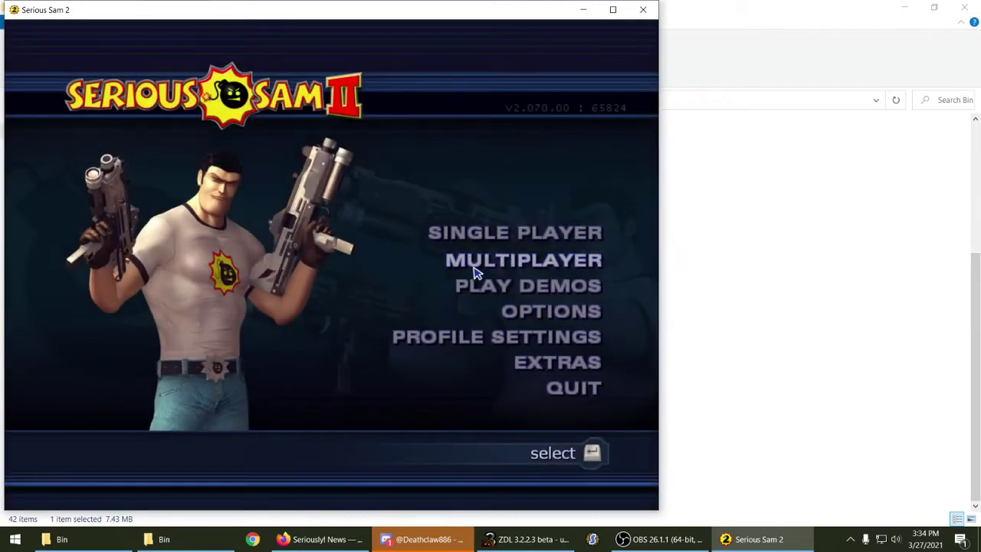
left_click(486, 242)
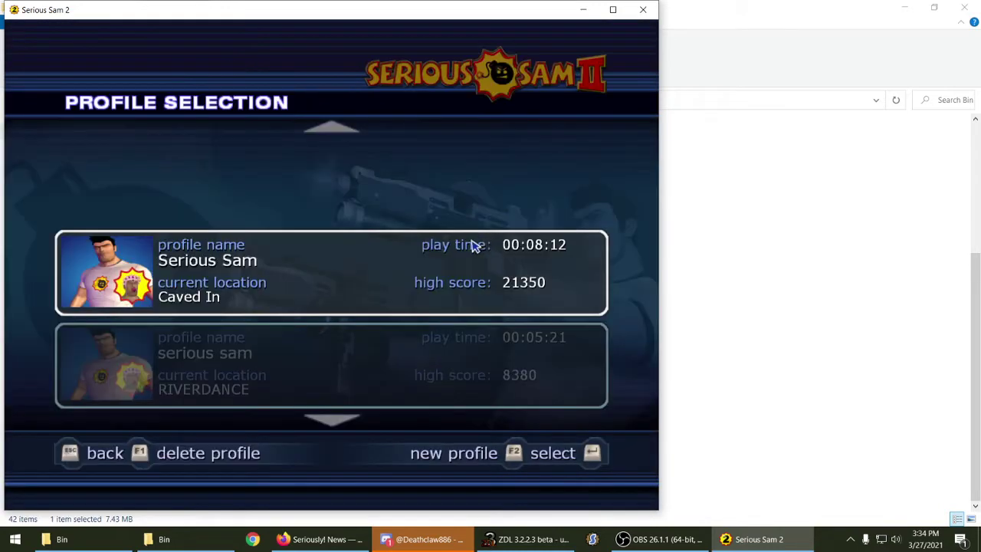
left_click(233, 255)
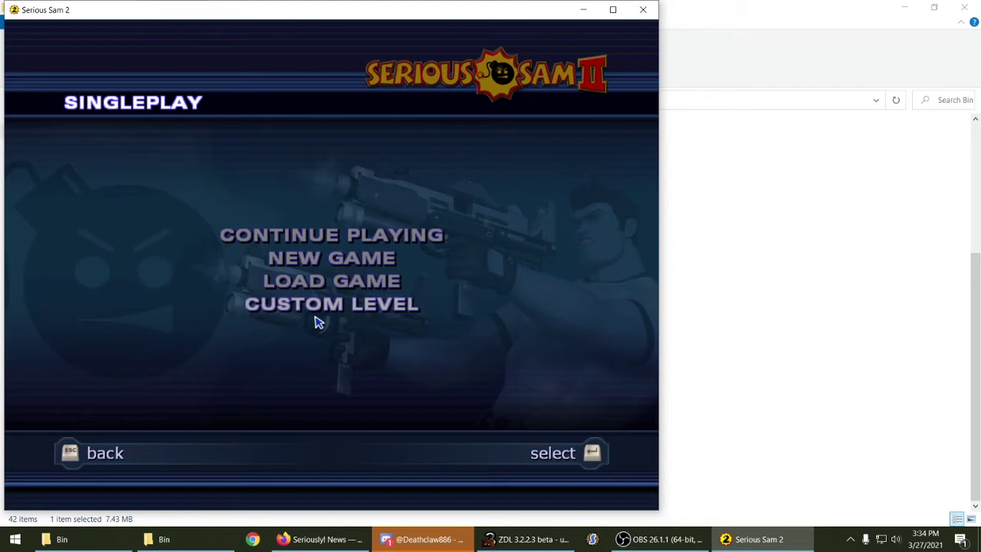
left_click(321, 315)
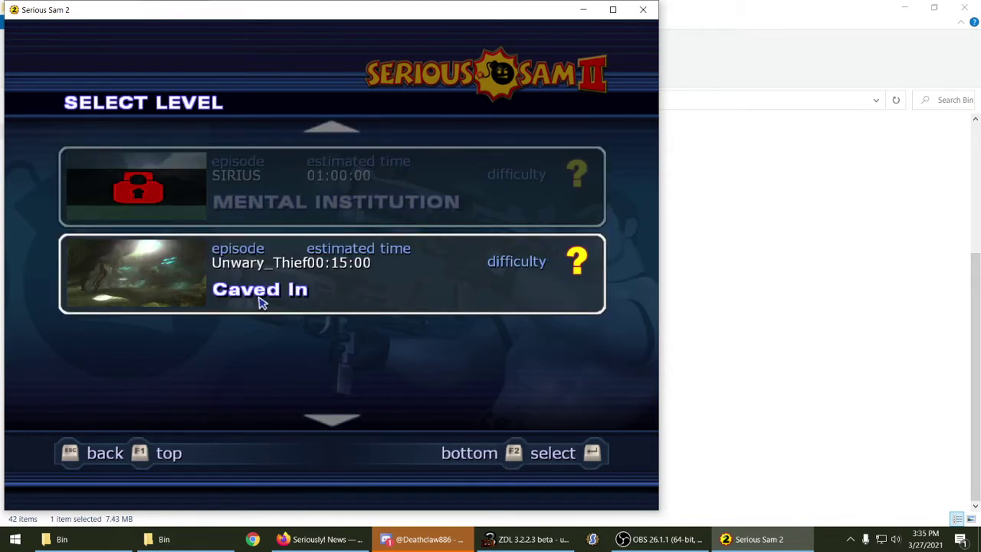
left_click(272, 295)
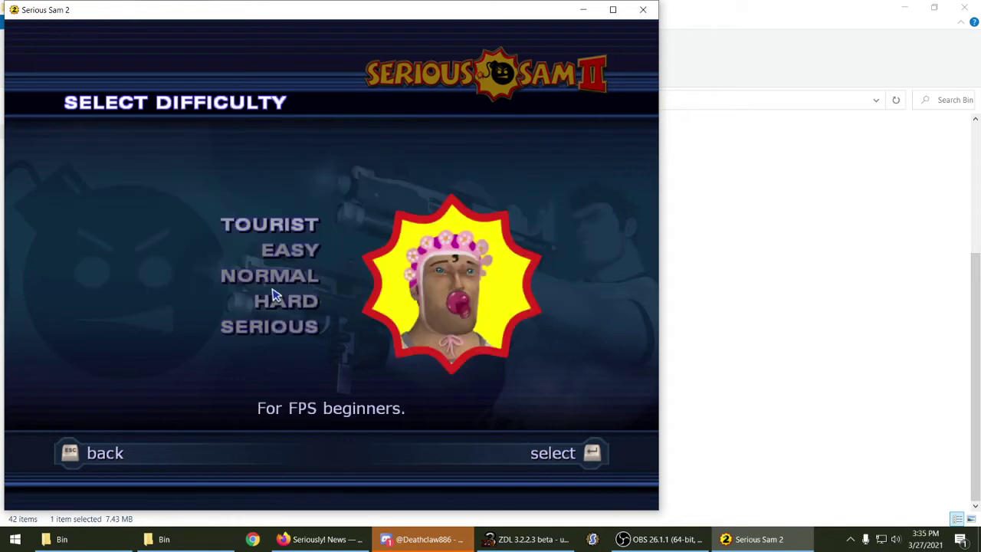
left_click(290, 248)
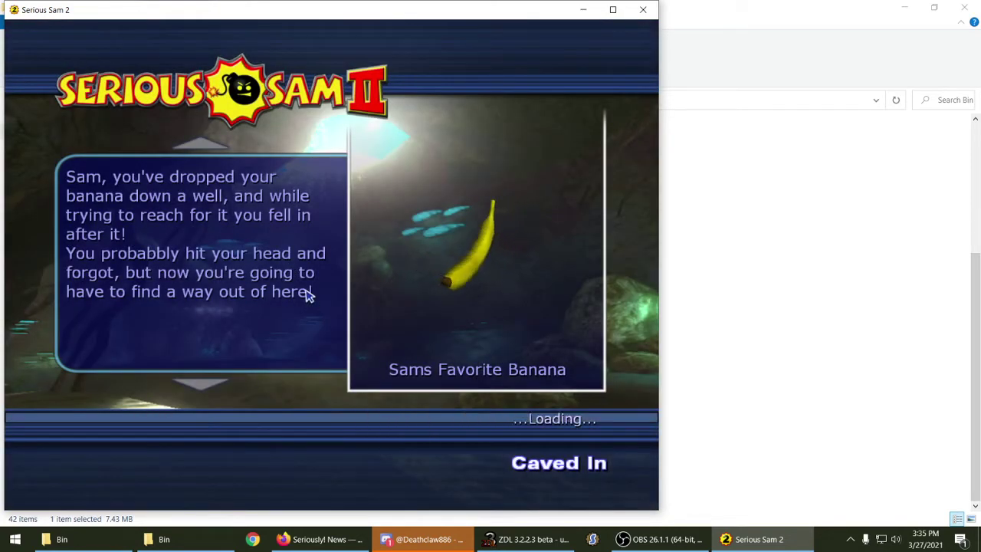
key("Return")
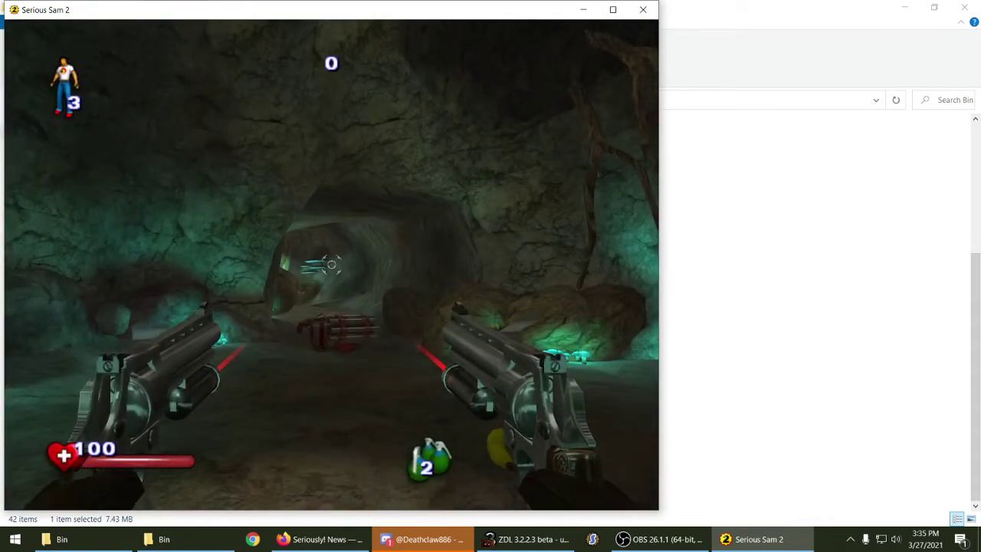
Quit the level, then quit Serious Sam 2, confirming both
key("Escape")
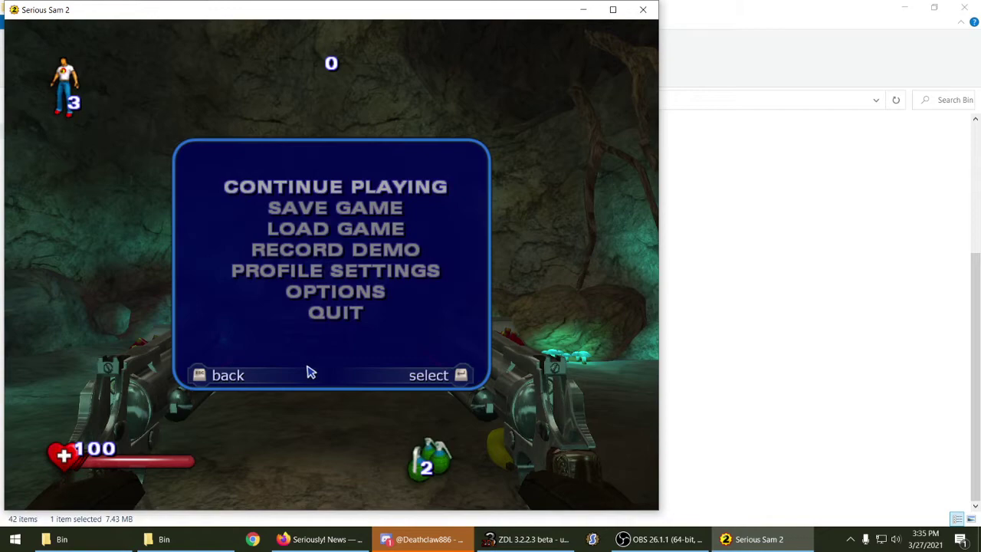
left_click(328, 325)
left_click(282, 381)
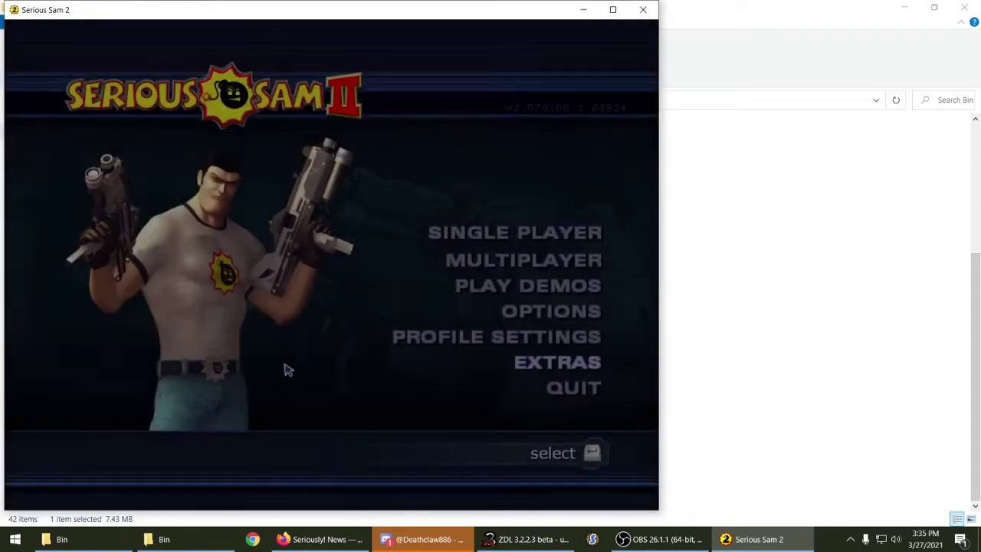
left_click(575, 391)
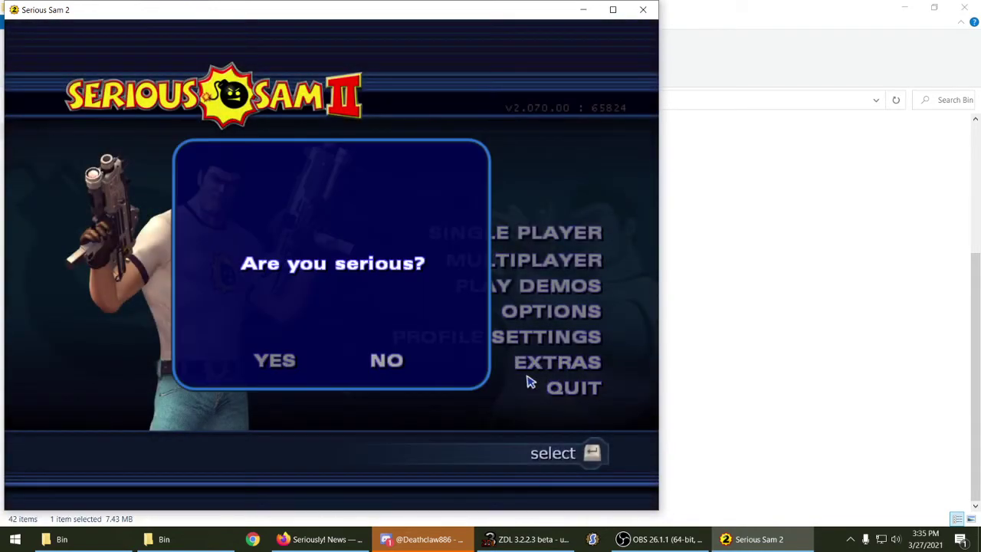
left_click(276, 364)
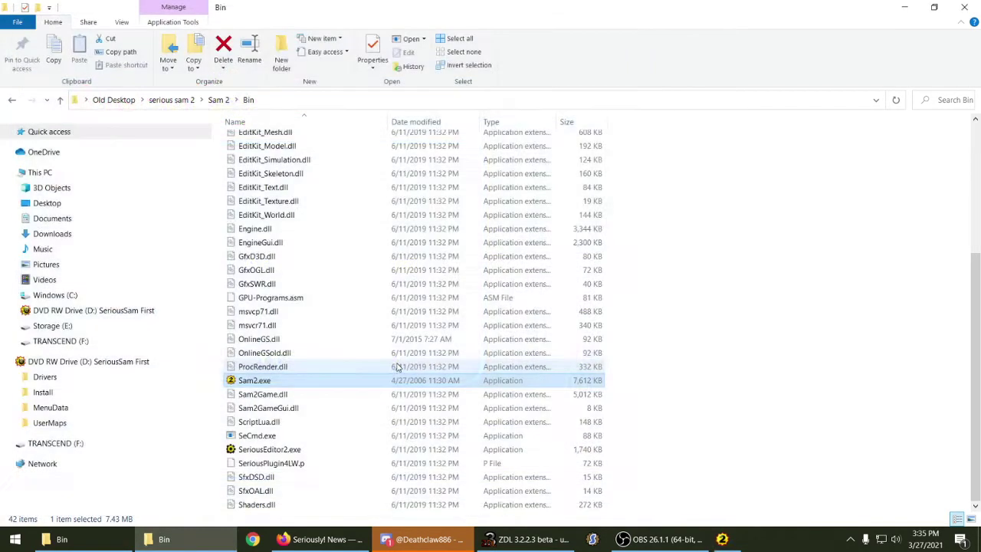
Open Storage (E:) > Program Files (x86) > Croteam > Serious Sam, then reveal the PEFE2 files on the desktop
left_click(661, 538)
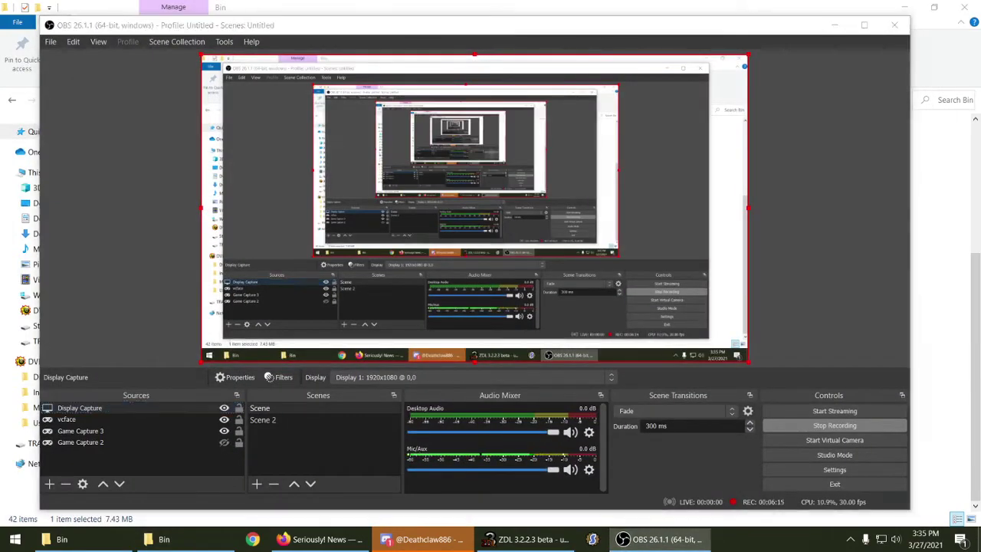
left_click(978, 540)
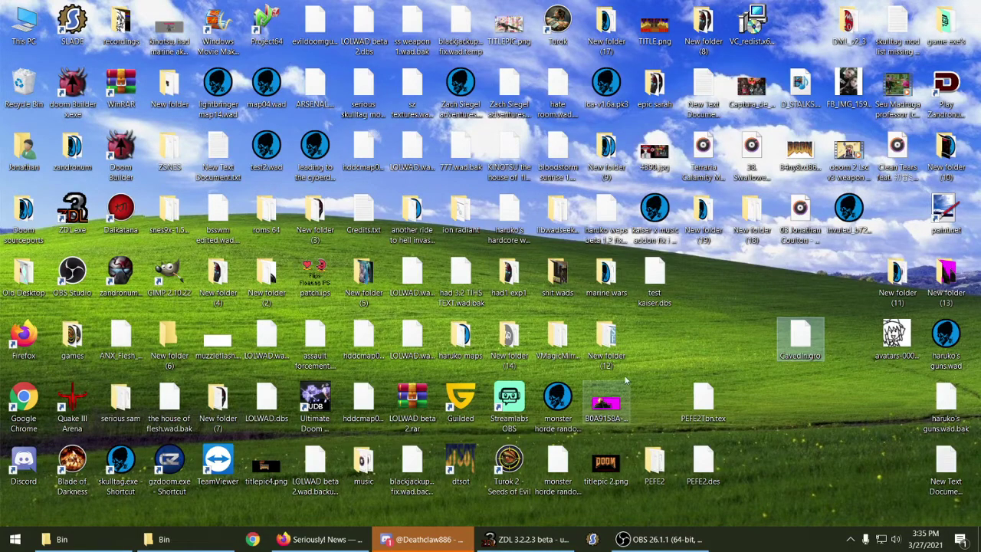
left_click_drag(783, 437, 598, 390)
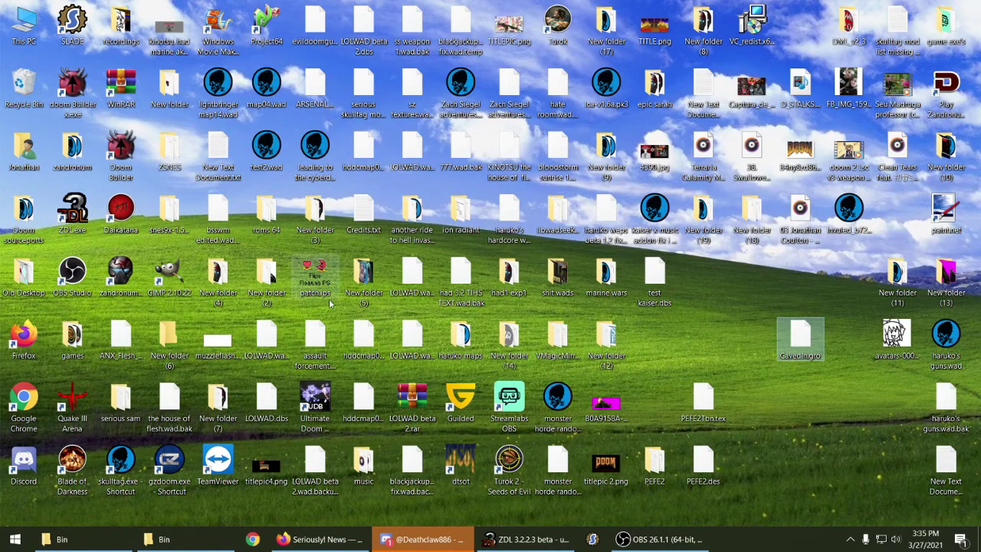
double_click(14, 32)
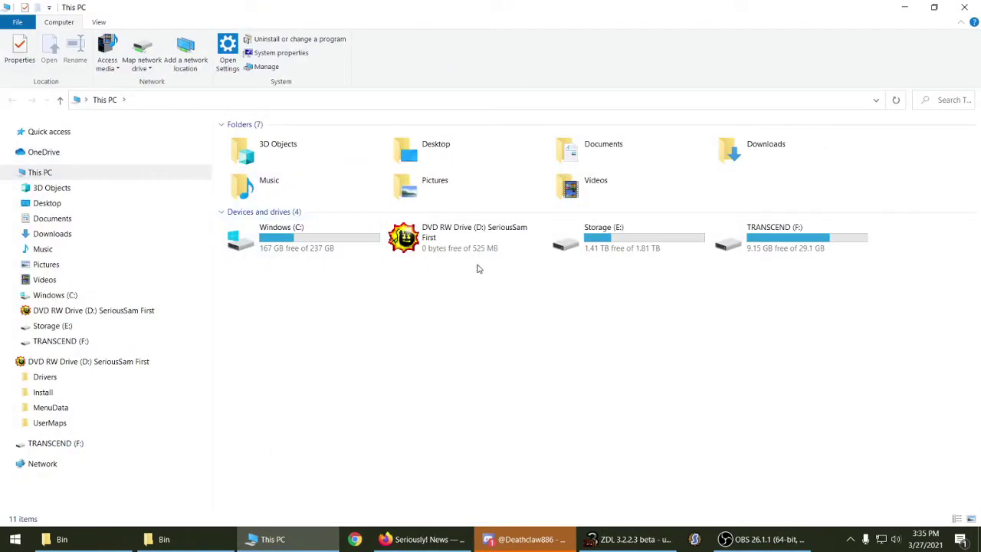
double_click(602, 248)
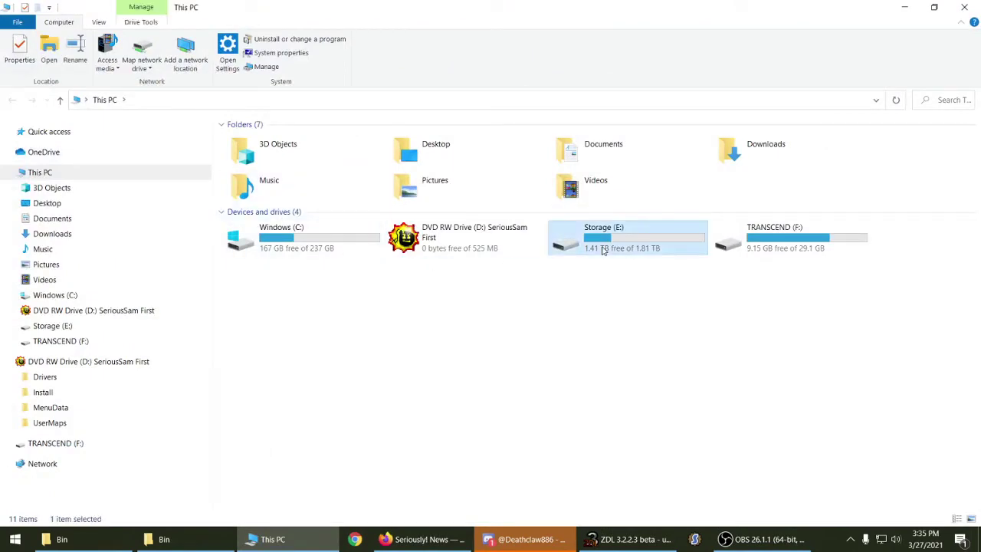
double_click(291, 308)
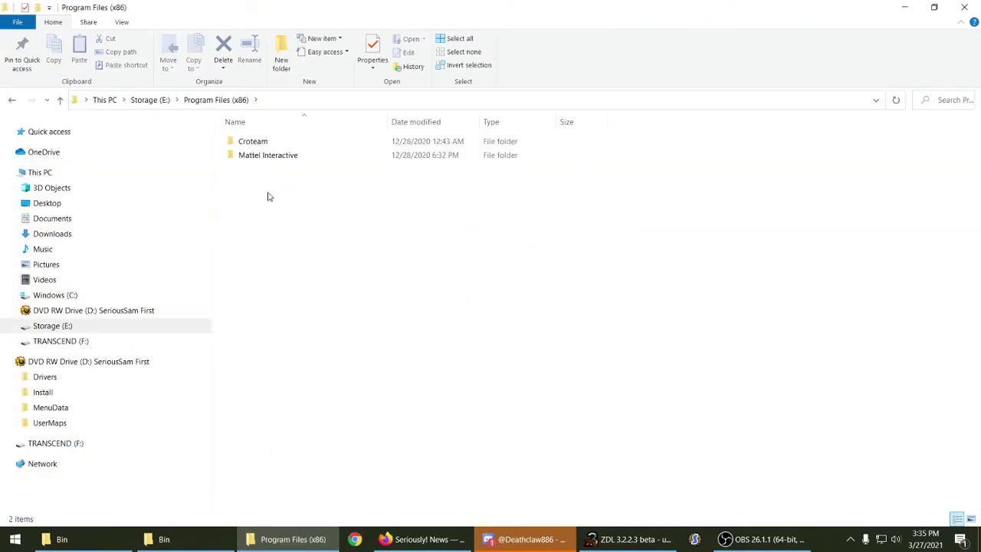
double_click(259, 143)
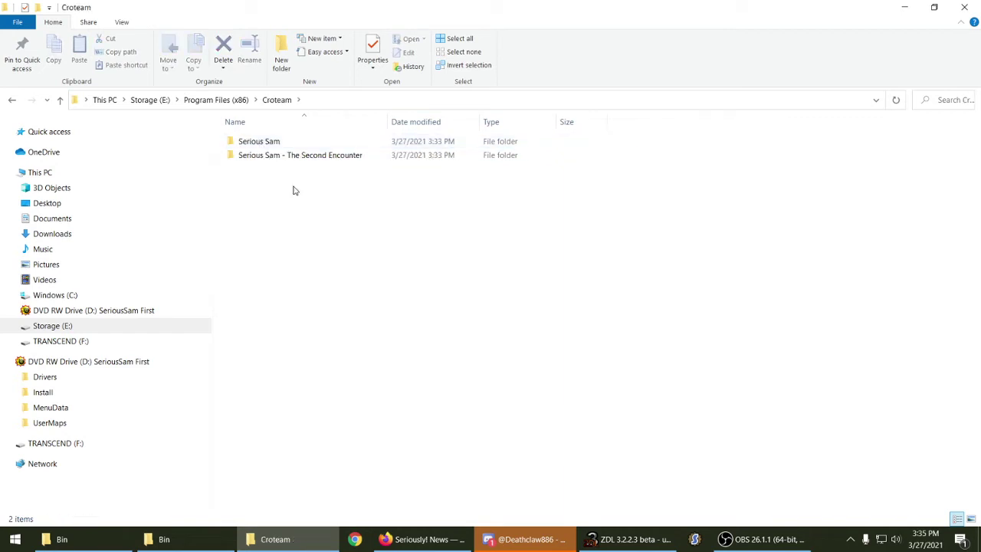
left_click(278, 146)
double_click(277, 144)
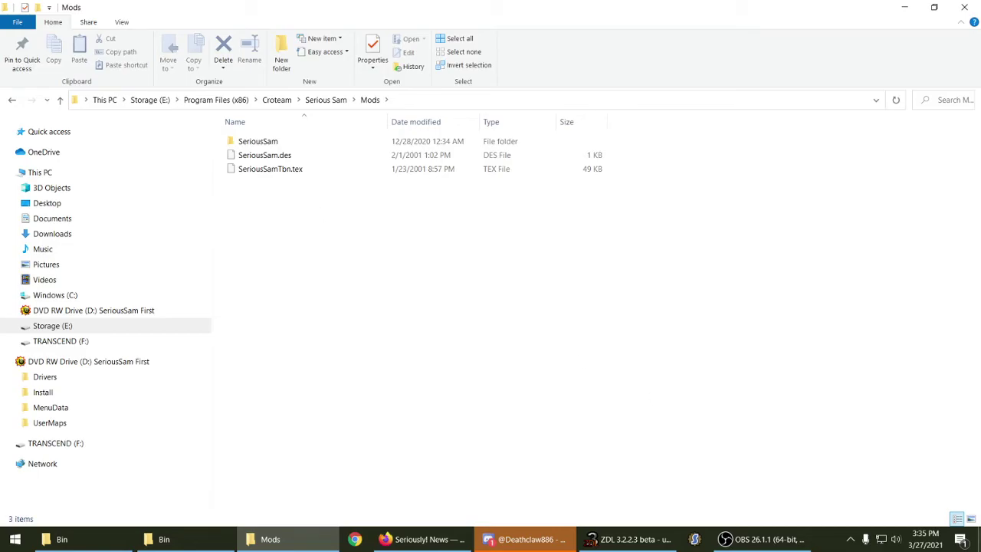
left_click(978, 540)
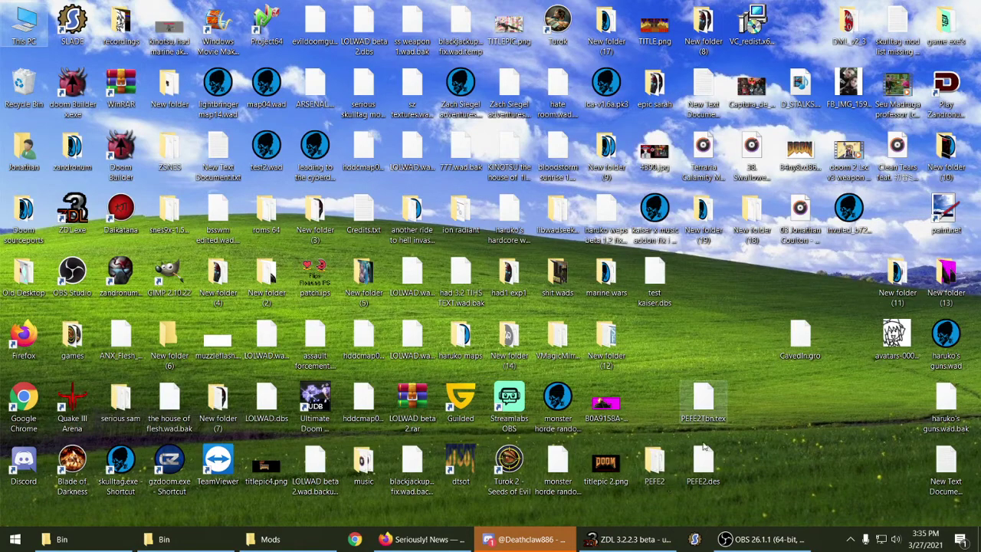
Move the PEFE2 folder, PEFE2.des and PEFE2Tbn.tex from the desktop into Mods
mouse_move(741, 494)
left_mouse_down()
mouse_move(679, 381)
mouse_move(667, 390)
left_mouse_up()
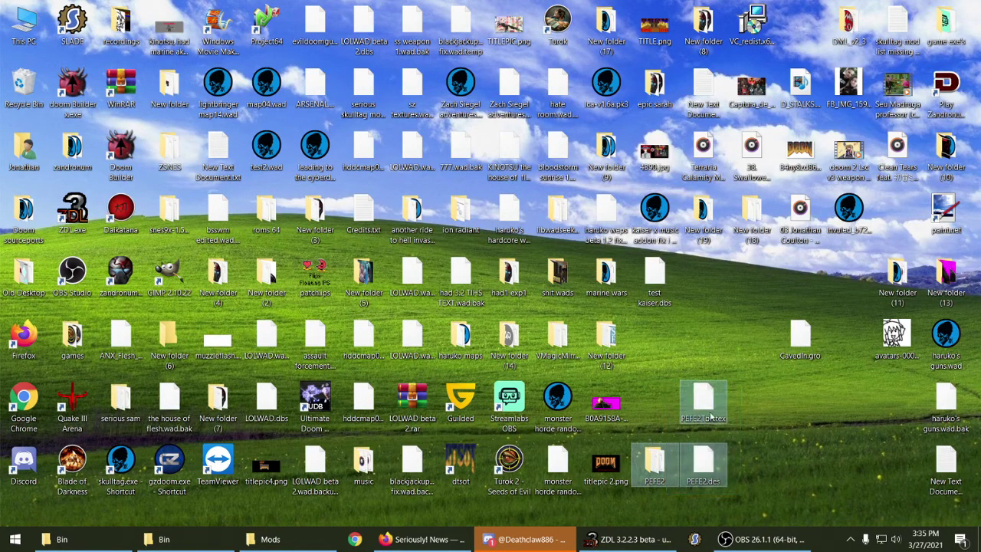
mouse_move(720, 419)
left_mouse_down()
mouse_move(689, 502)
mouse_move(640, 536)
mouse_move(273, 537)
mouse_move(264, 529)
mouse_move(314, 299)
left_mouse_up()
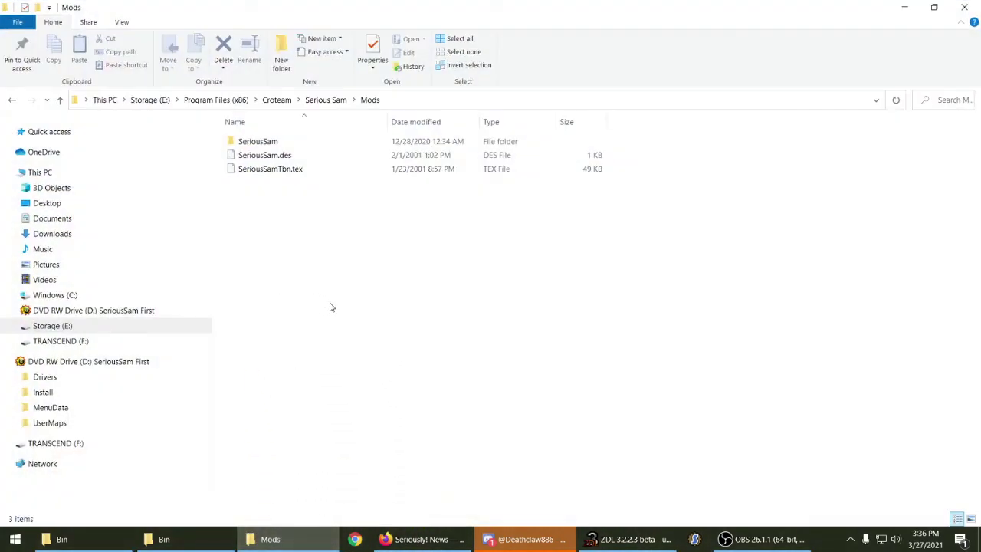
left_click(333, 314)
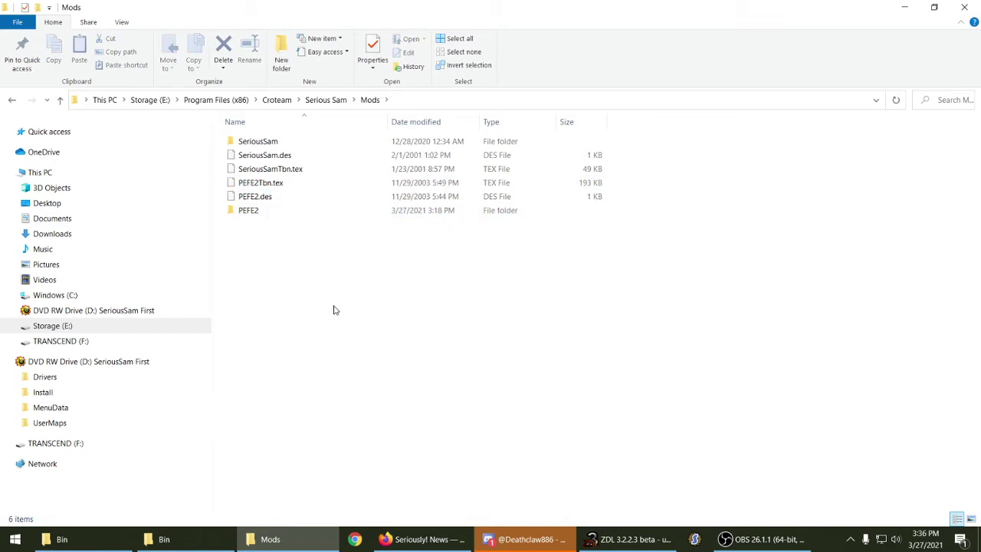
Go back to the Serious Sam folder and launch SeriousSam.exe from Bin
left_click(11, 100)
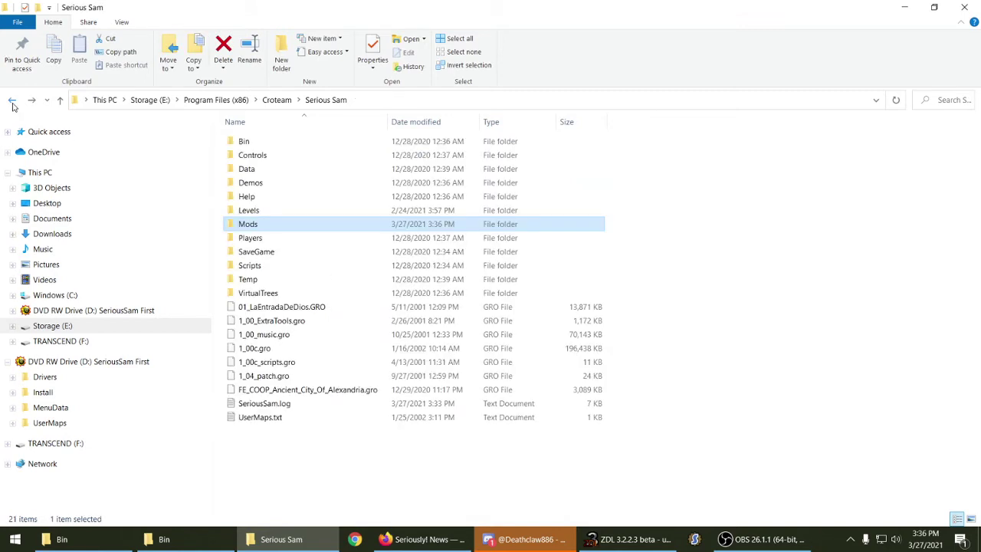
double_click(265, 142)
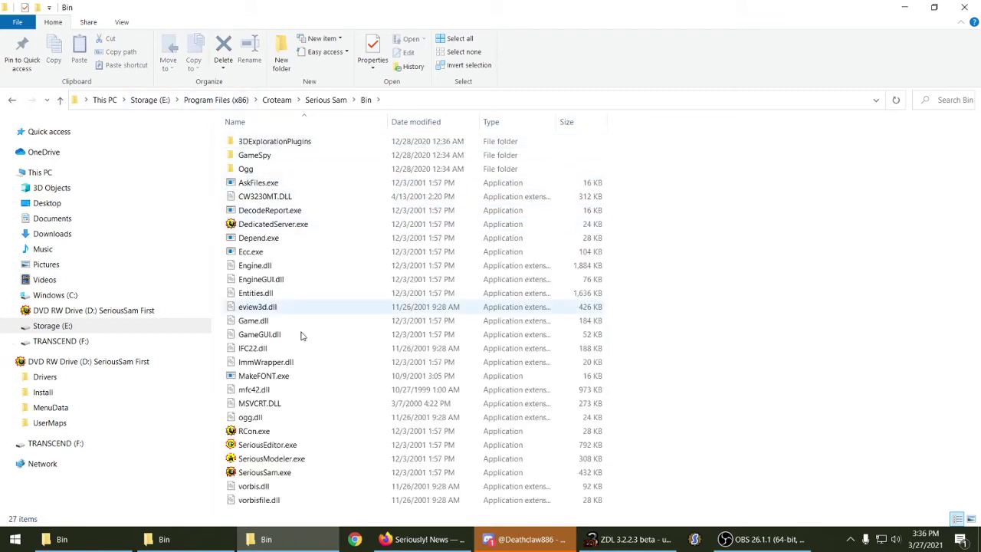
double_click(279, 473)
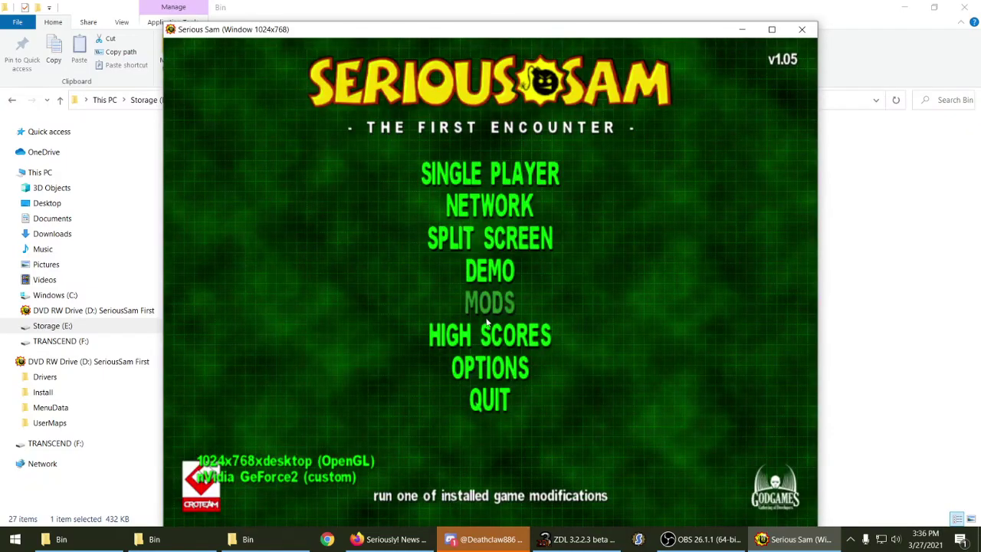
Pick PEFE2 from the MODS list, then Alt+Tab out of the game
left_click(490, 306)
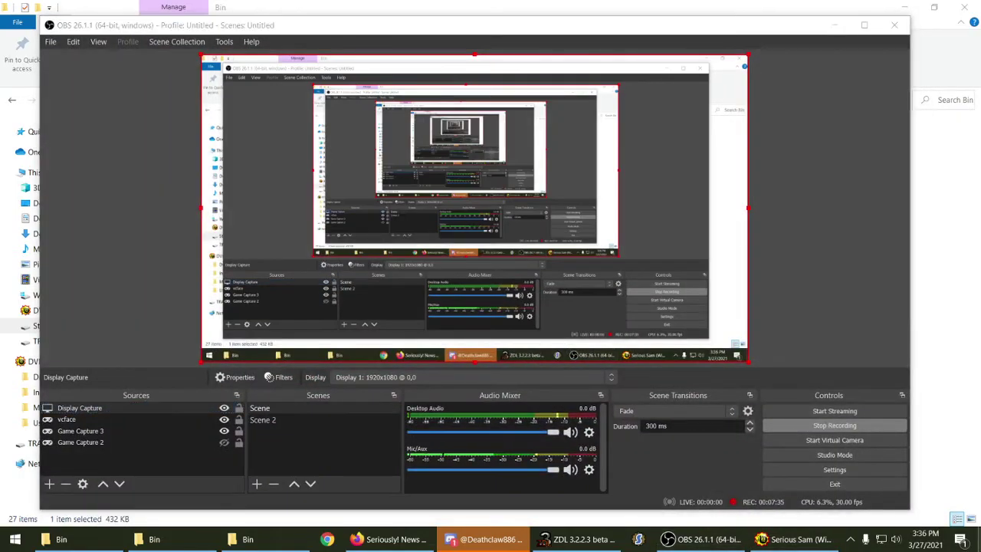
key("alt+Tab")
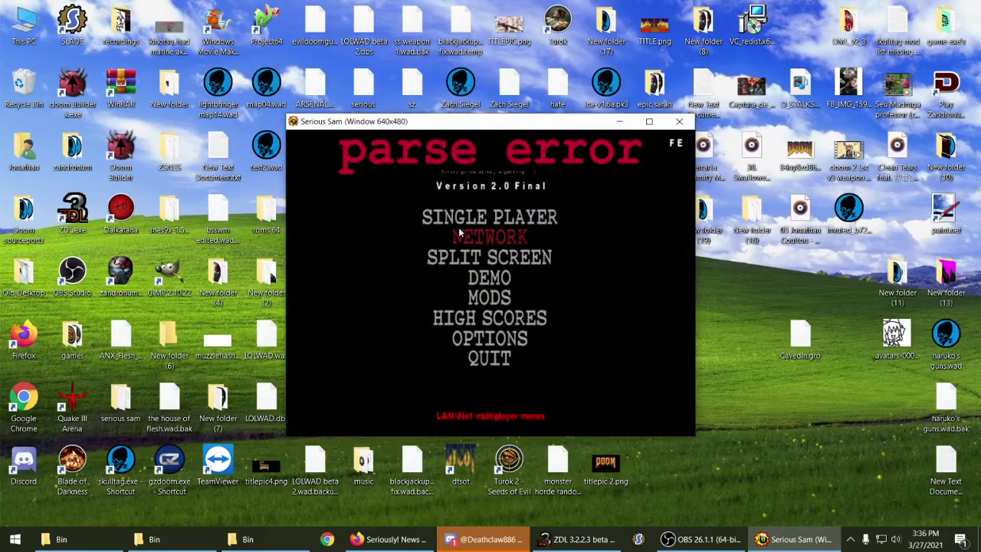
Start a new single-player game on Tourist and resume past the menu
left_click(464, 217)
left_click(483, 210)
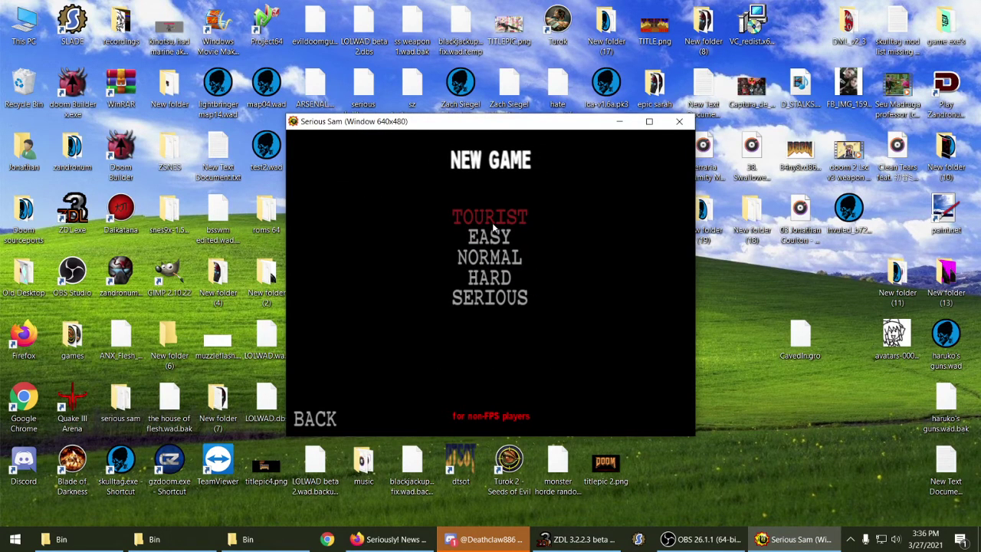
left_click(494, 226)
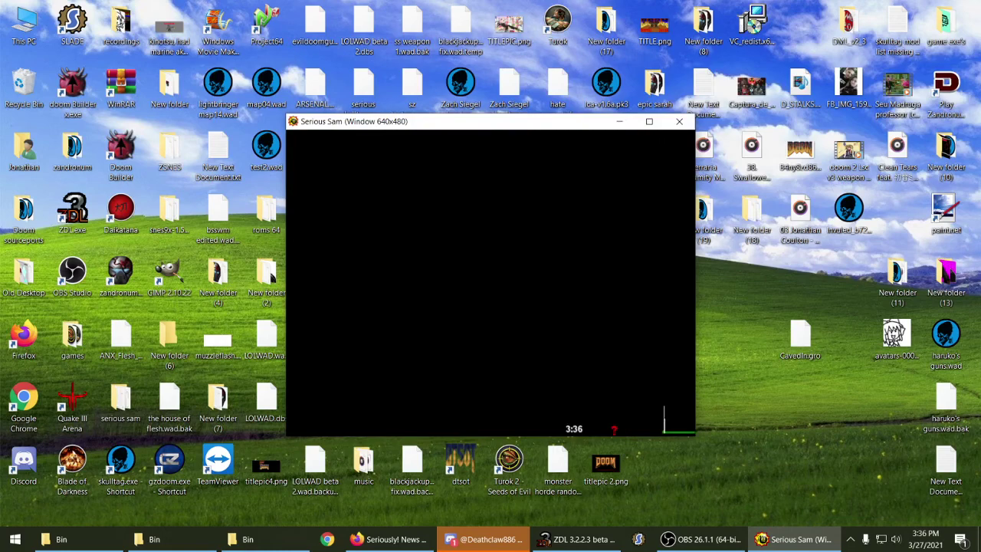
key("Escape")
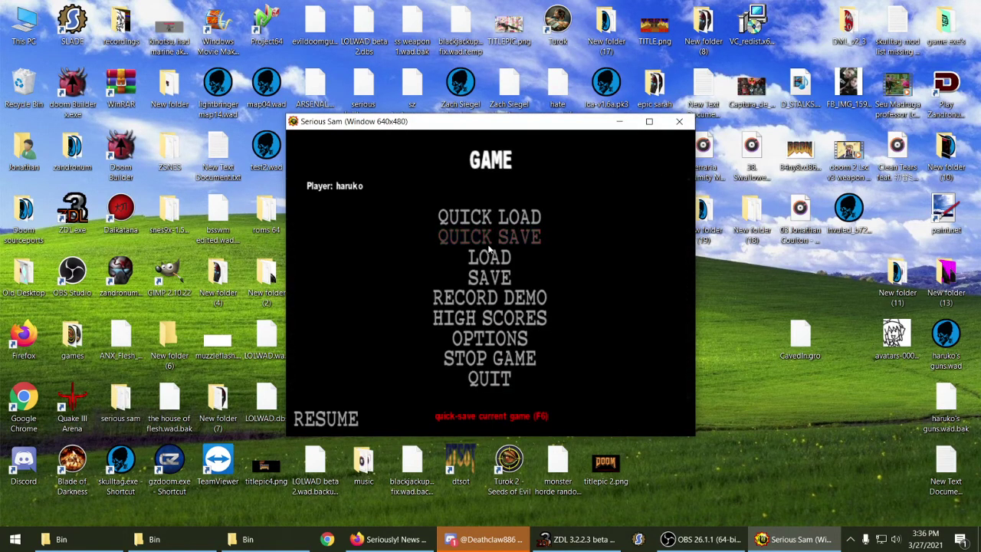
left_click(489, 251)
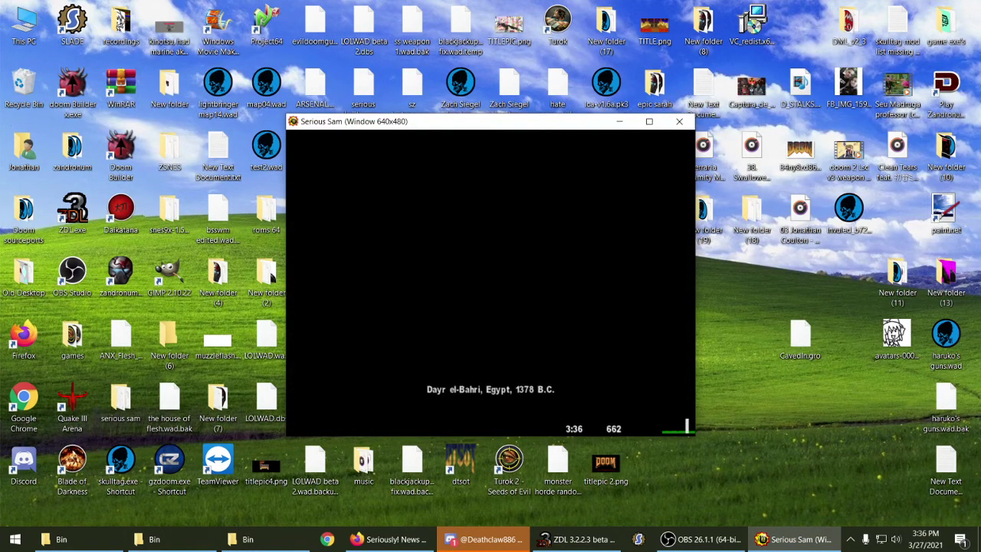
Move toward the temple, switch weapons and shoot the approaching enemies
key("w")
key("1")
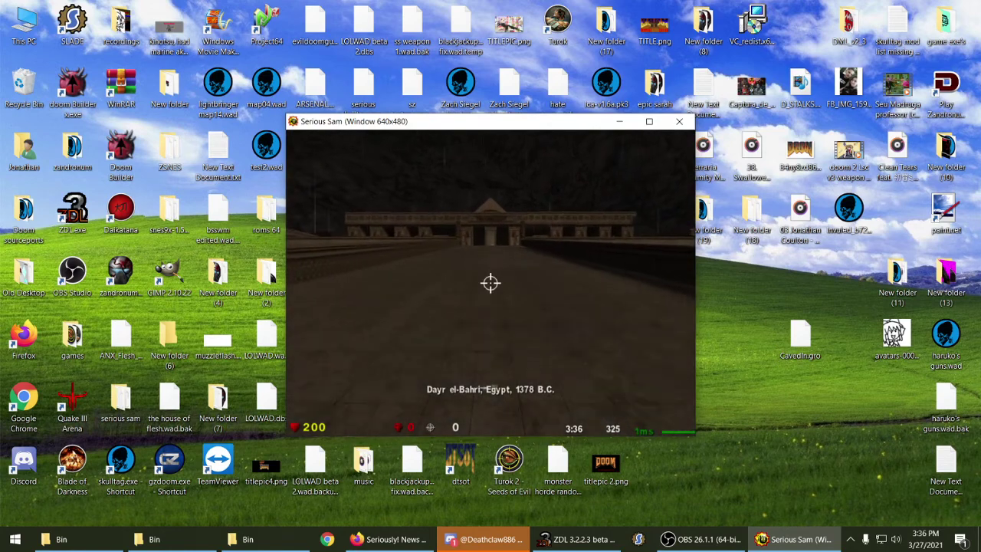
key("2")
left_click(491, 283)
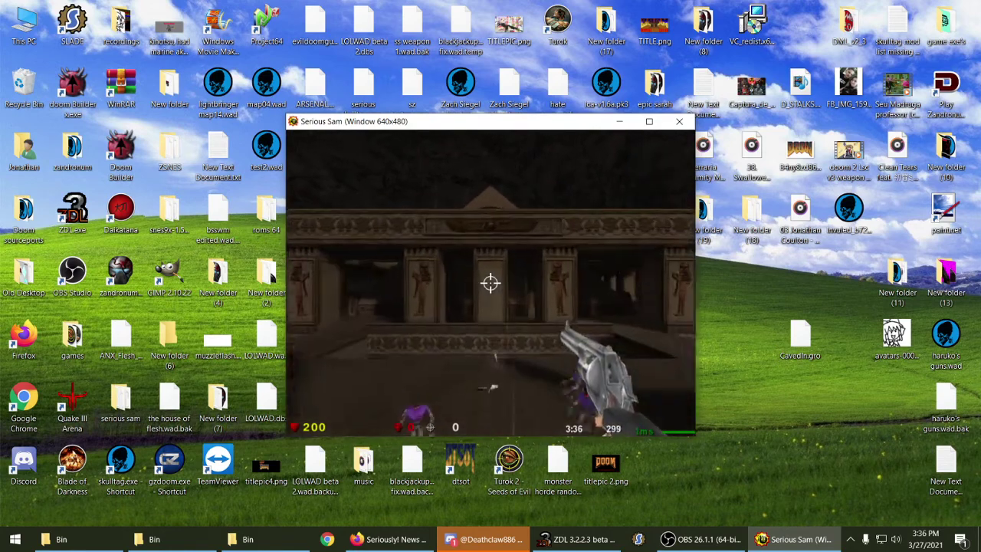
left_click(491, 283)
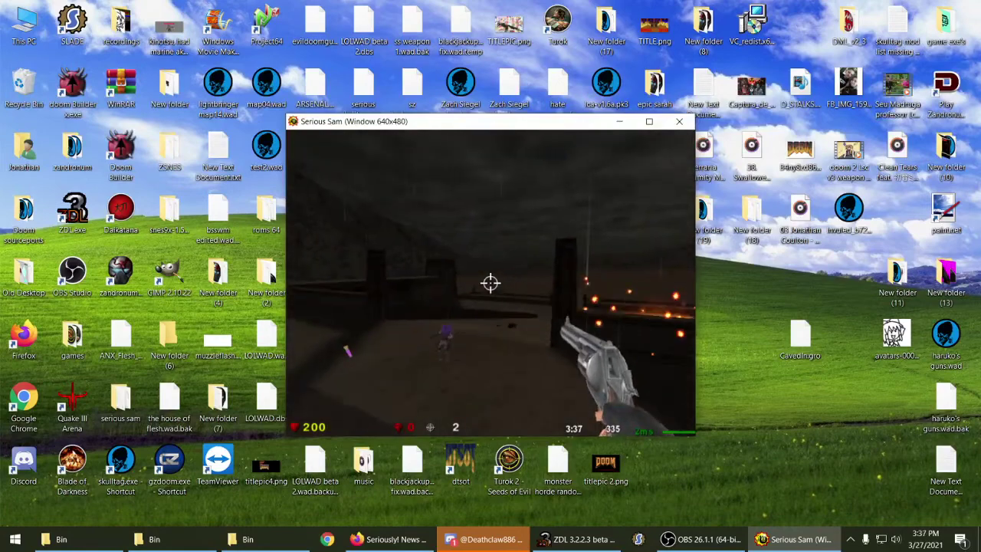
left_click(491, 283)
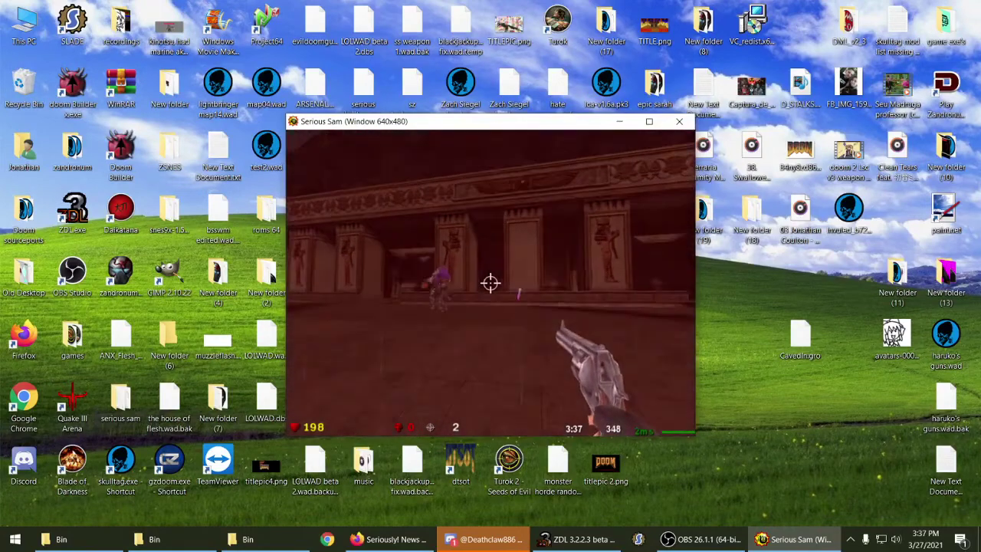
left_click(491, 283)
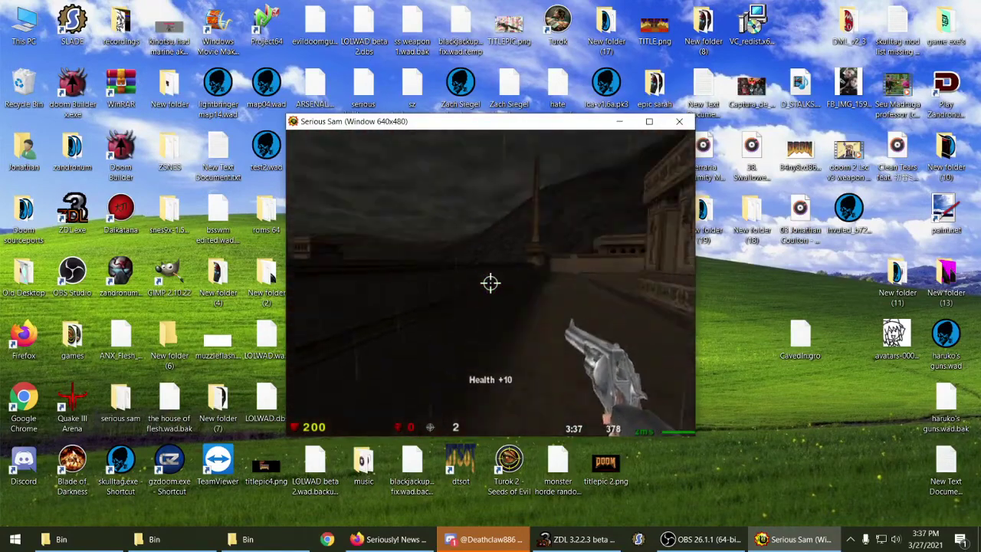
left_click(490, 282)
left_click(491, 283)
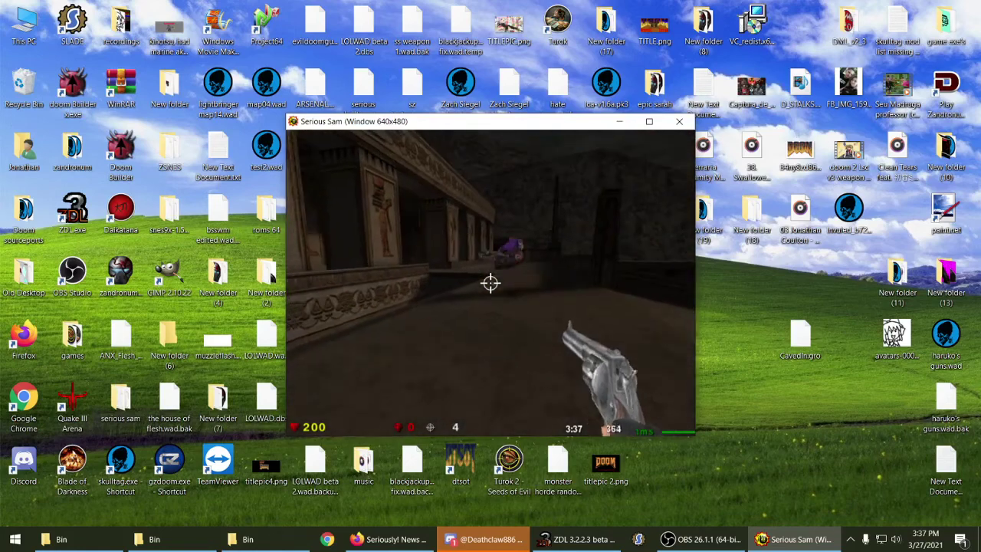
Quit the game from the in-game menu and confirm
key("Escape")
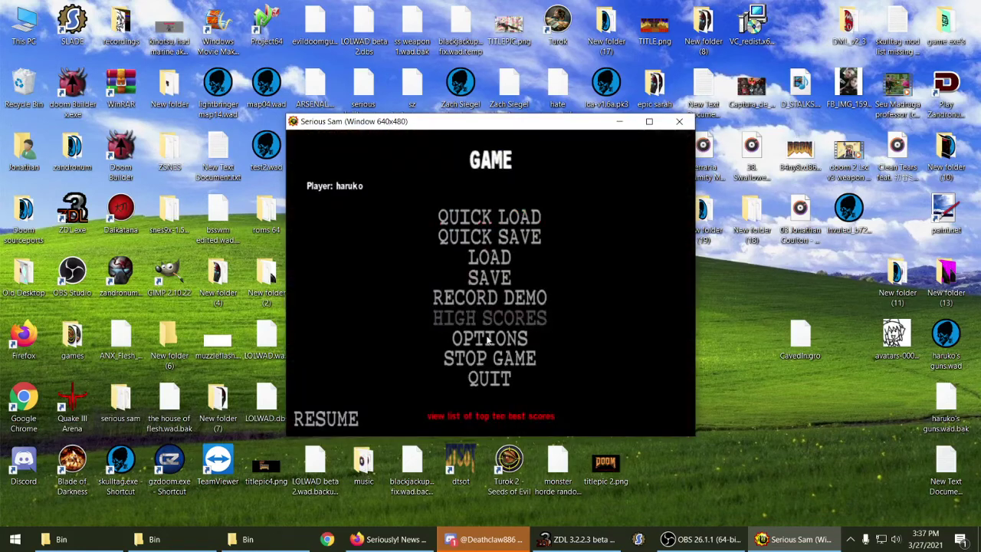
left_click(498, 384)
left_click(465, 297)
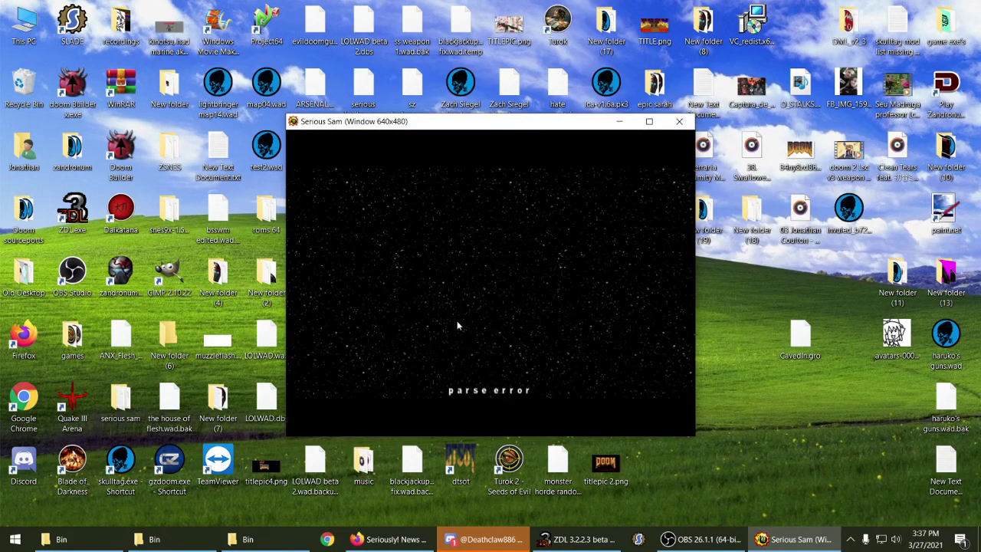